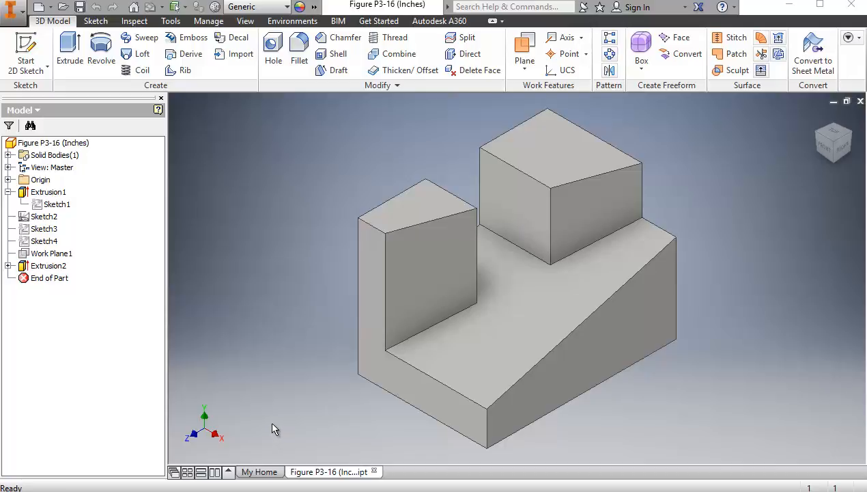
Create a new part from the Standard (in).ipt template and start a 2D sketch on the horizontal XZ origin plane
click(42, 9)
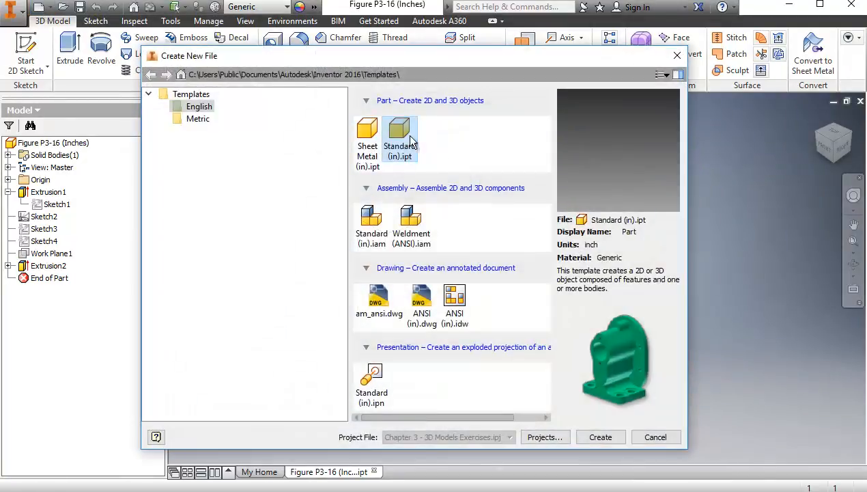
double_click(402, 135)
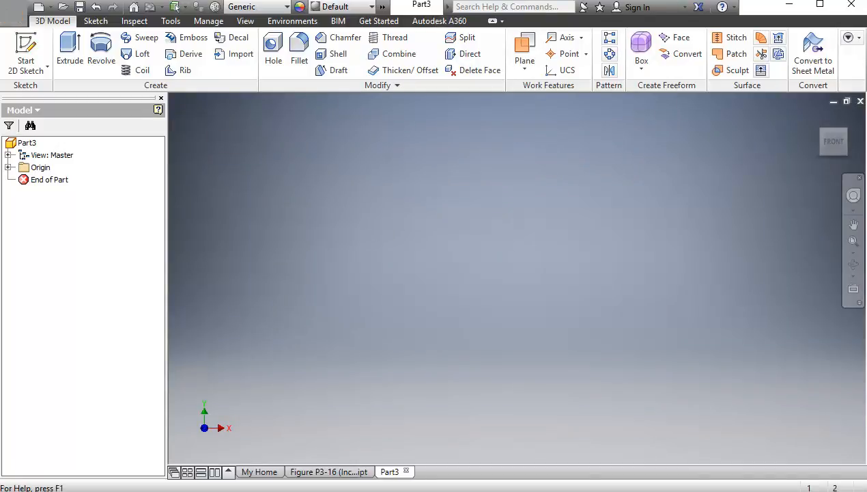
click(25, 53)
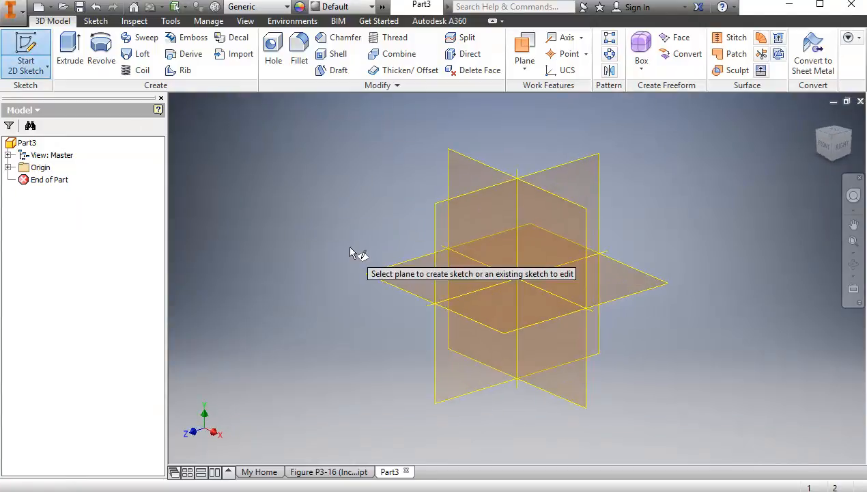
click(403, 273)
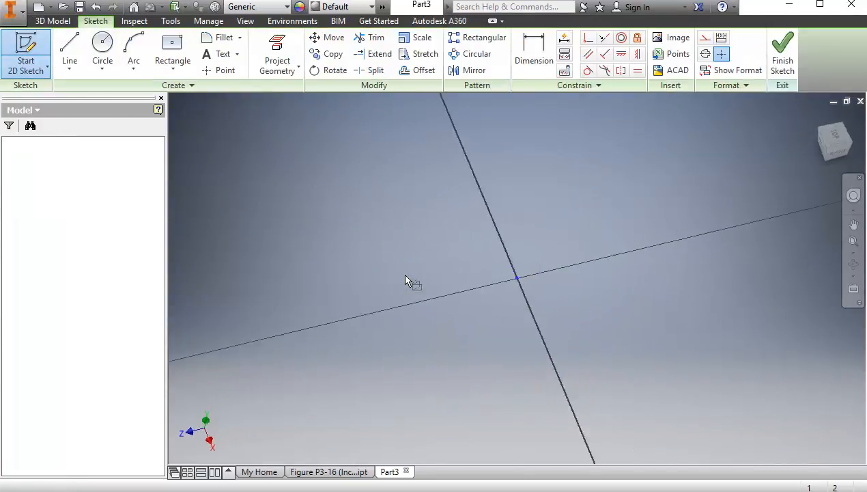
mouse_move(851, 126)
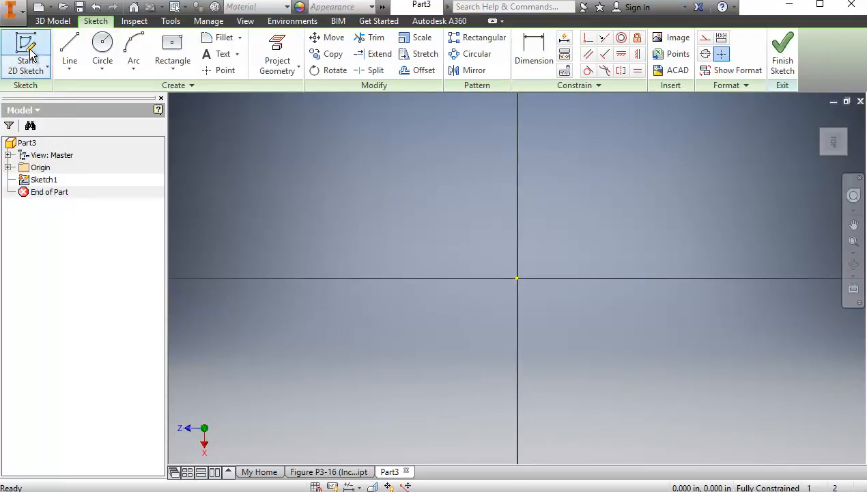
Draw a center rectangle on the origin, 3.50 in along X by 2.38 in along Z, and finish the sketch
click(172, 50)
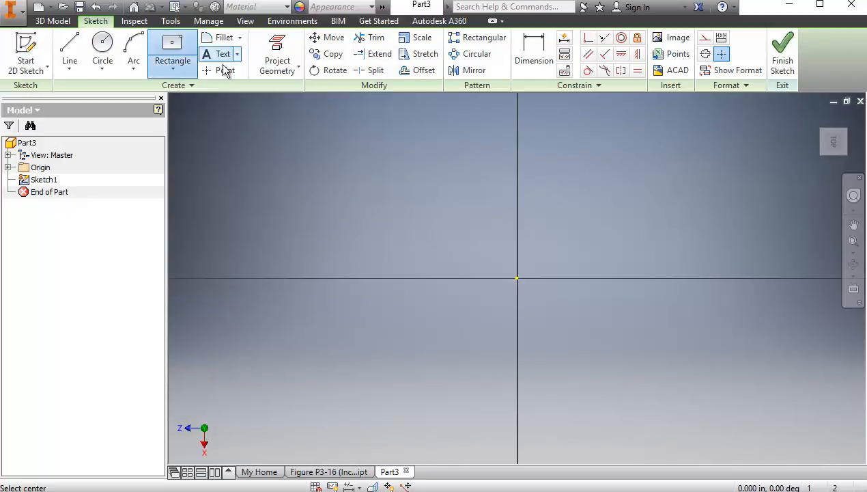
click(517, 279)
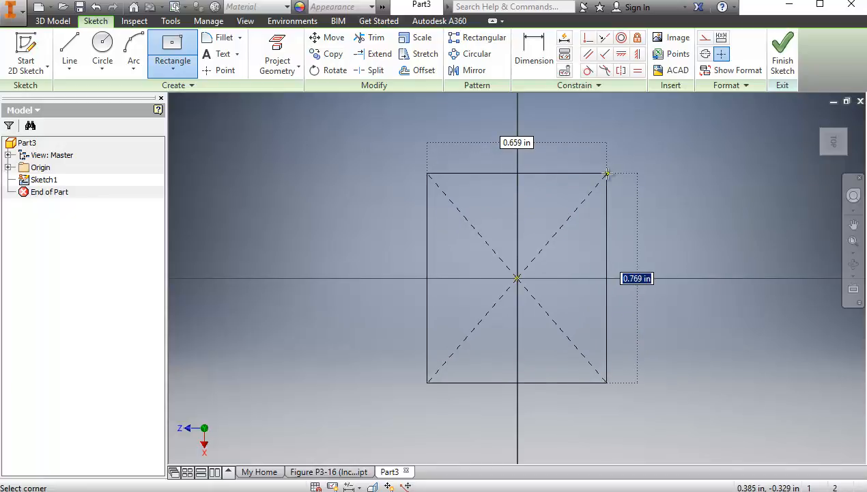
text(3.50)
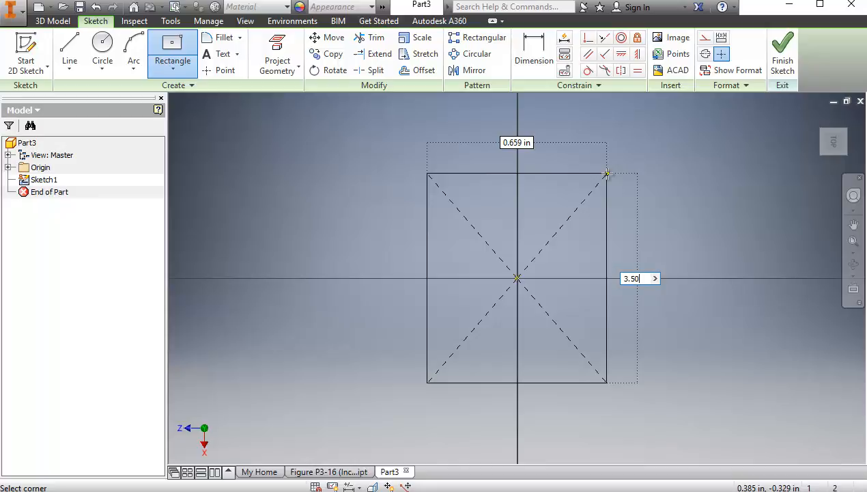
key(Tab)
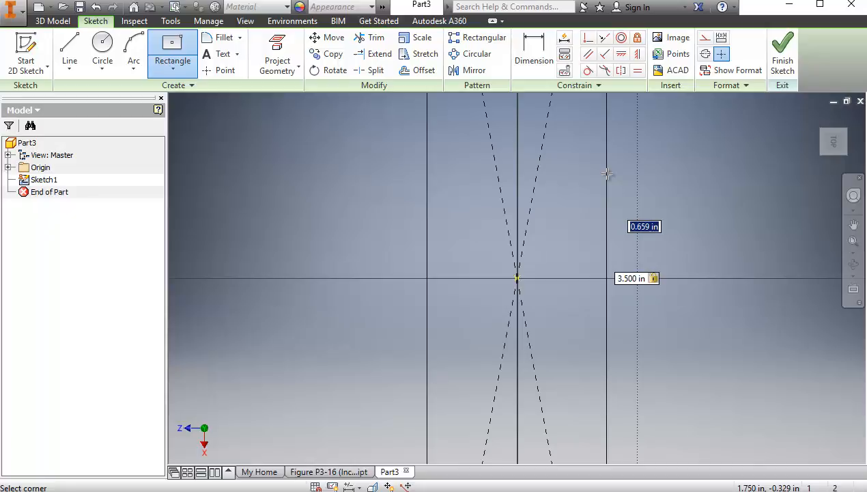
text(2)
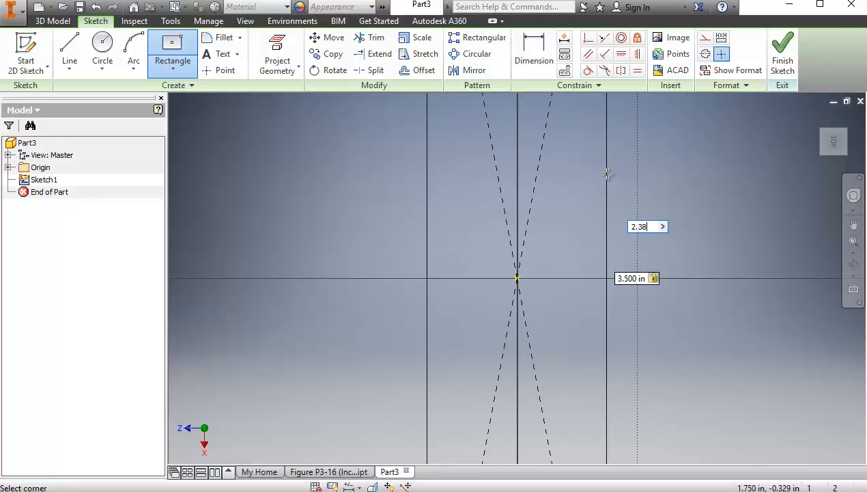
text(.38)
key(Tab)
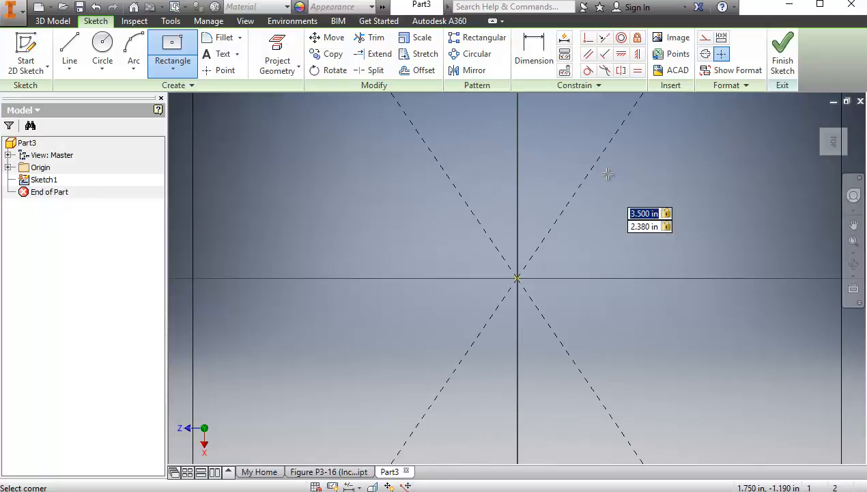
click(590, 233)
scroll(522, 228, down, 4)
scroll(519, 242, up, 8)
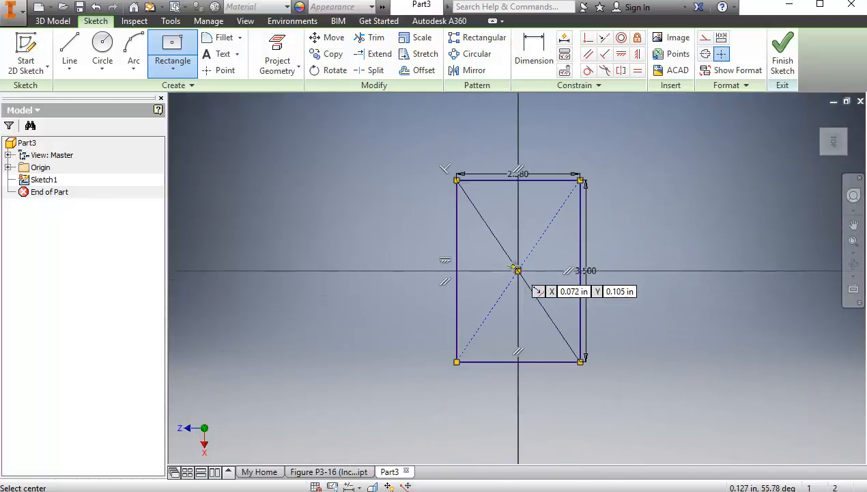
scroll(517, 269, down, 3)
scroll(519, 271, up, 4)
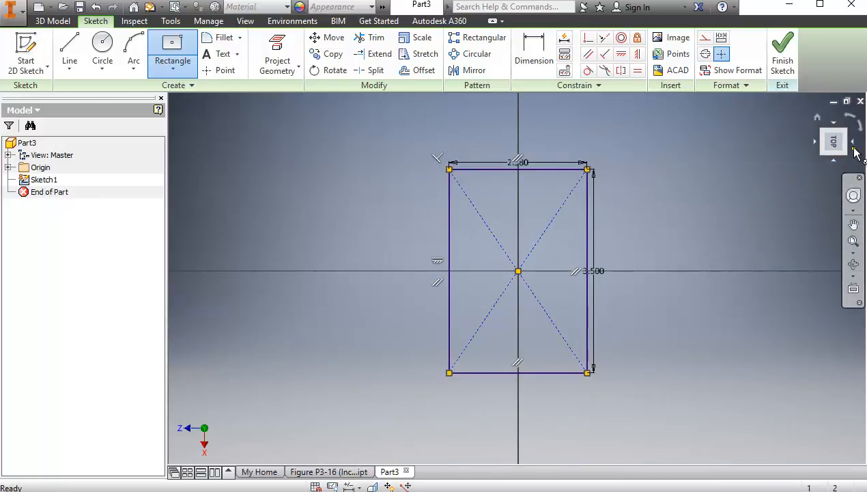
click(789, 60)
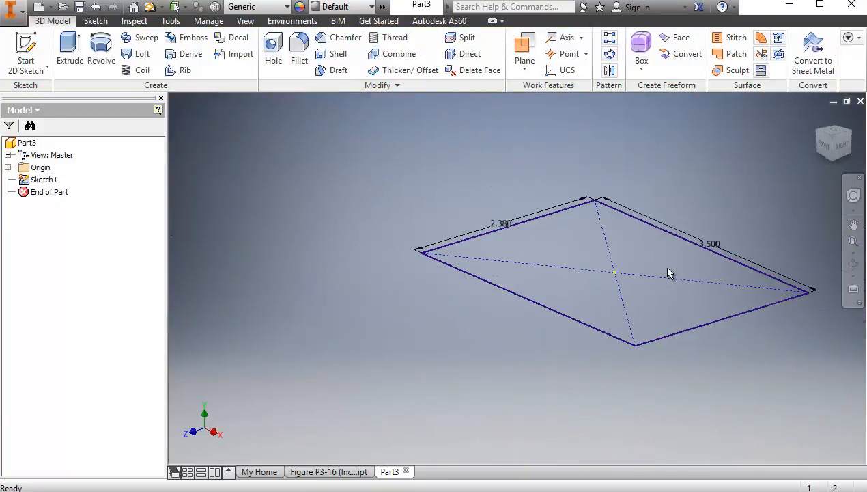
Extrude the rectangle symmetrically by a total distance of 2.50 in
mouse_move(668, 272)
middle_down()
mouse_move(584, 304)
mouse_move(593, 303)
middle_up()
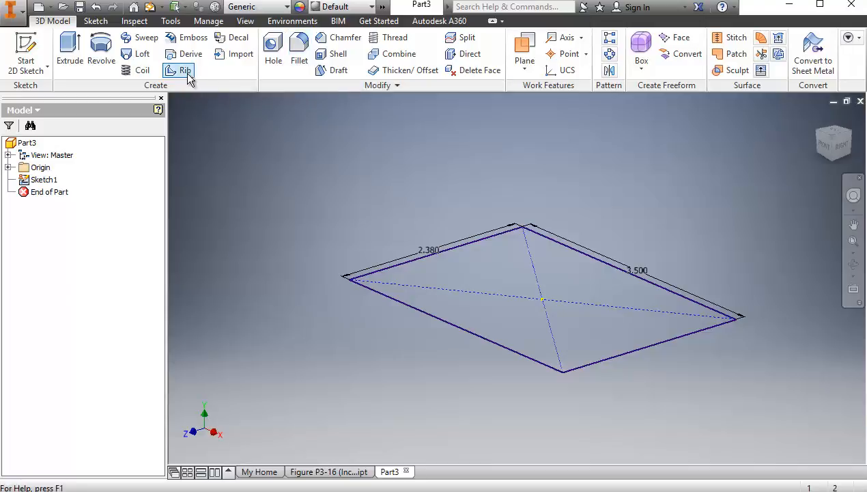
click(79, 52)
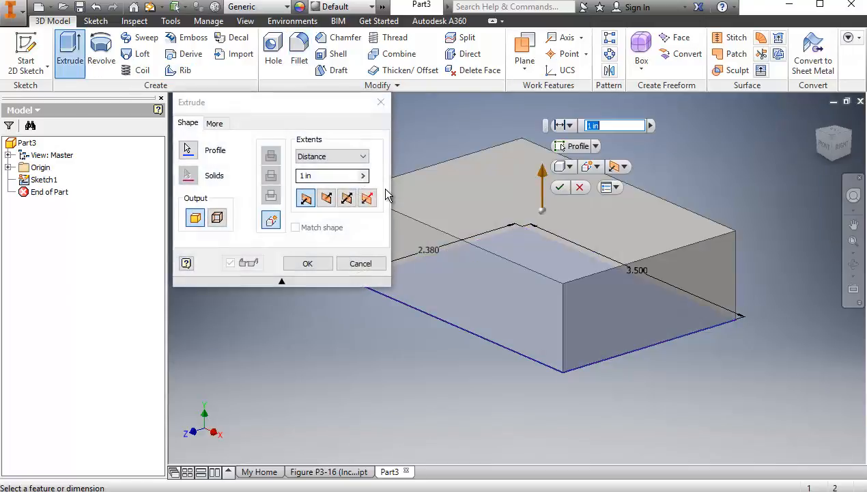
click(346, 199)
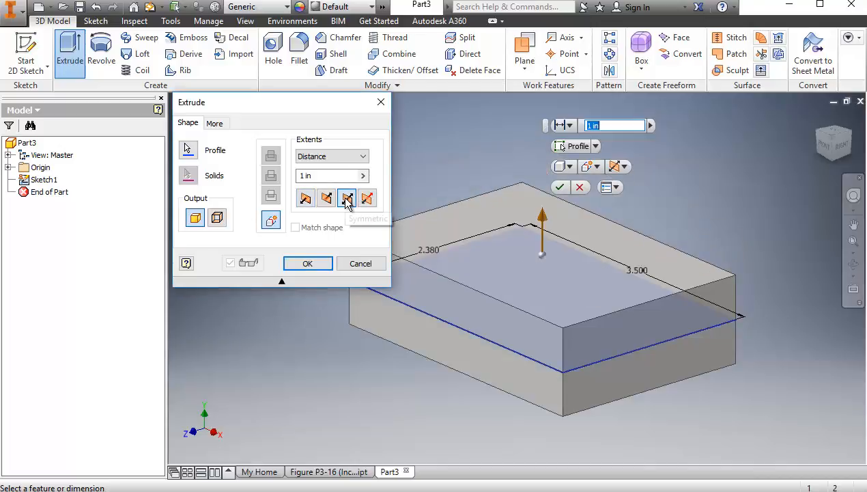
click(306, 176)
double_click(305, 176)
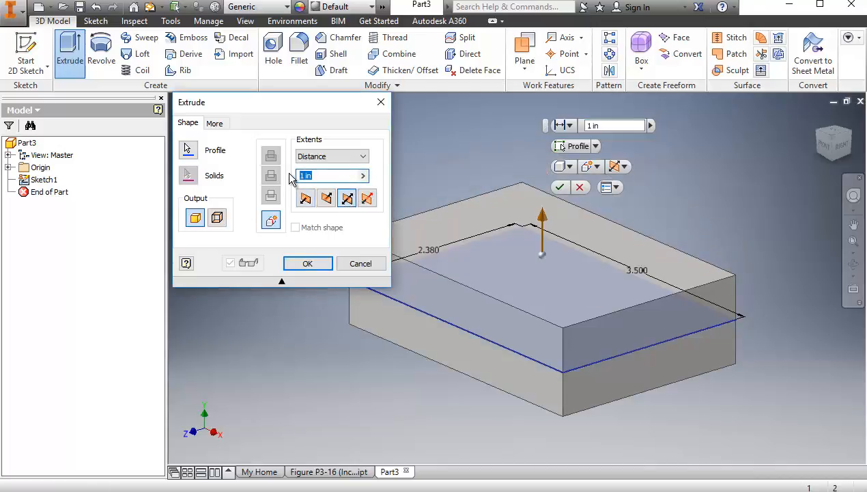
text(2.50)
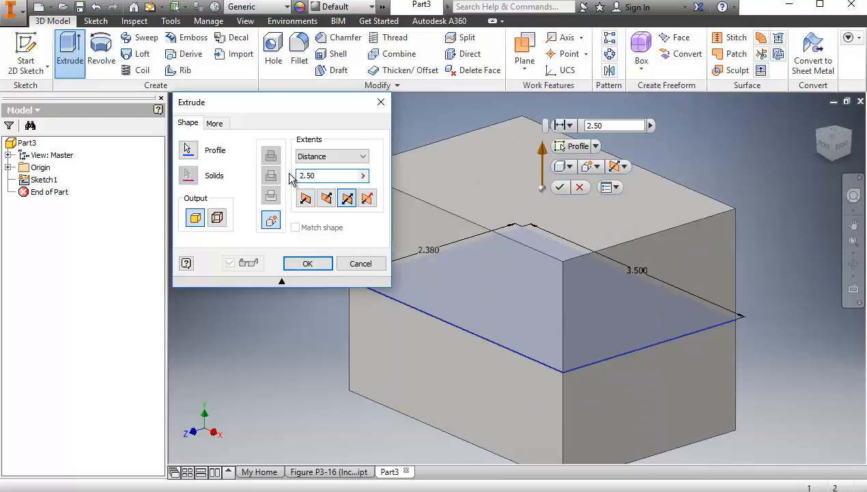
key(Return)
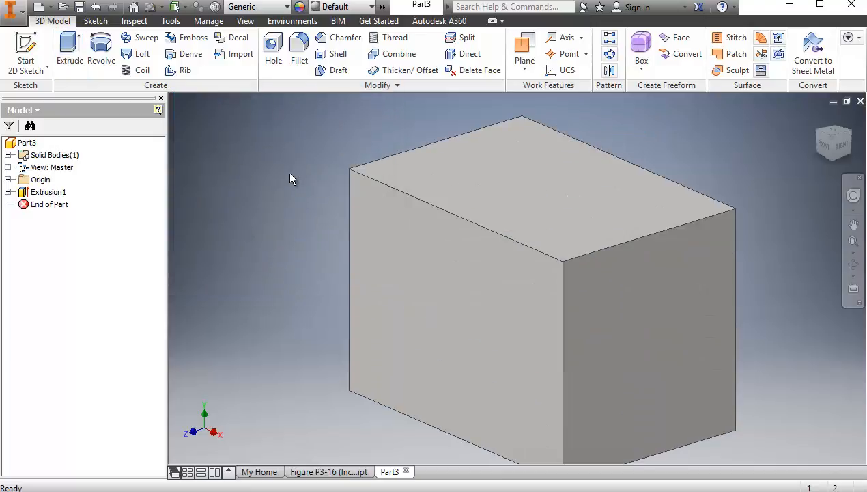
Start a new 2D sketch on the block's top face
click(831, 137)
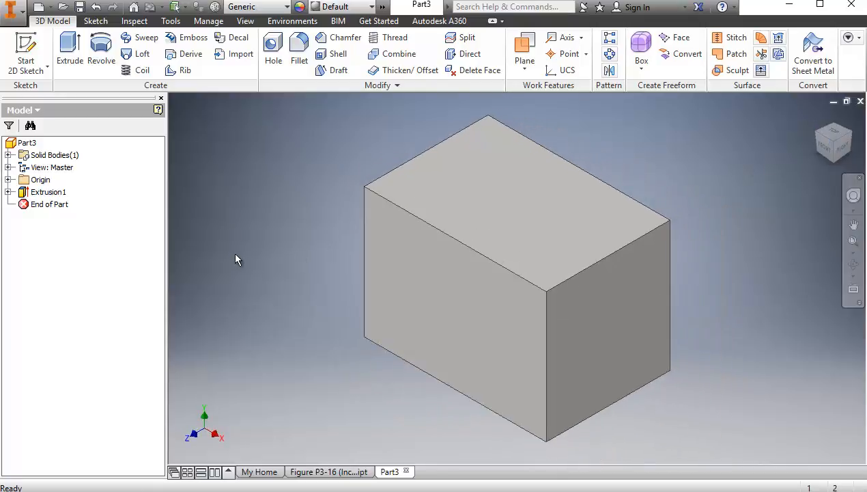
click(26, 55)
click(461, 183)
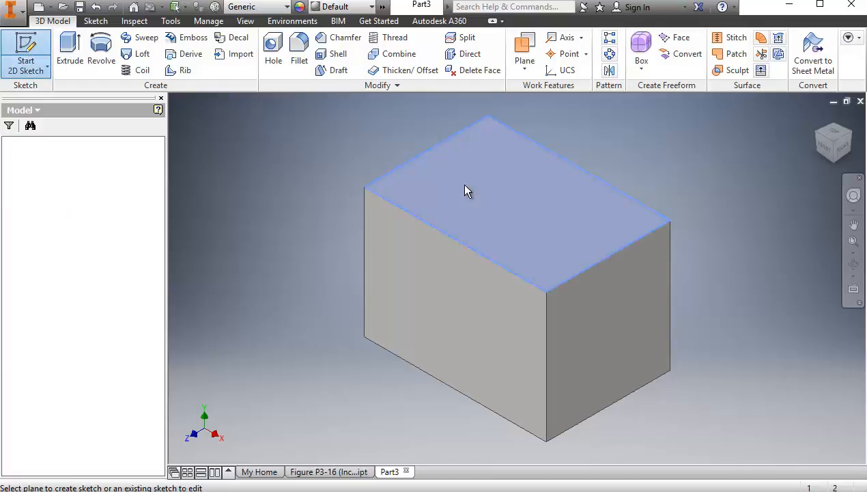
middle_drag(541, 213, 486, 217)
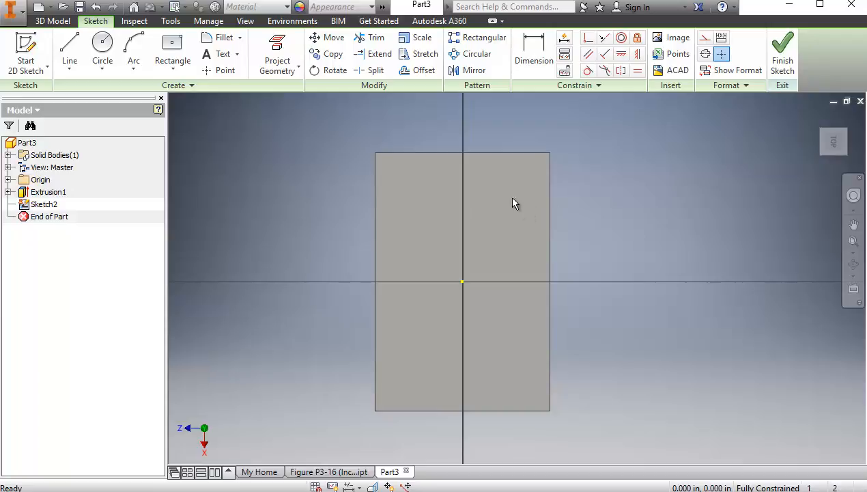
Draw a 1.750 in line along the face's upper short edge, starting from its upper-left corner
click(69, 51)
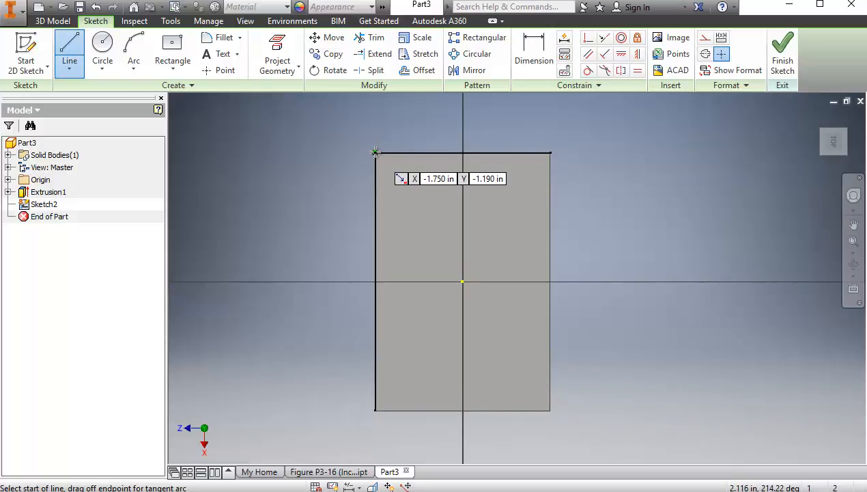
click(375, 151)
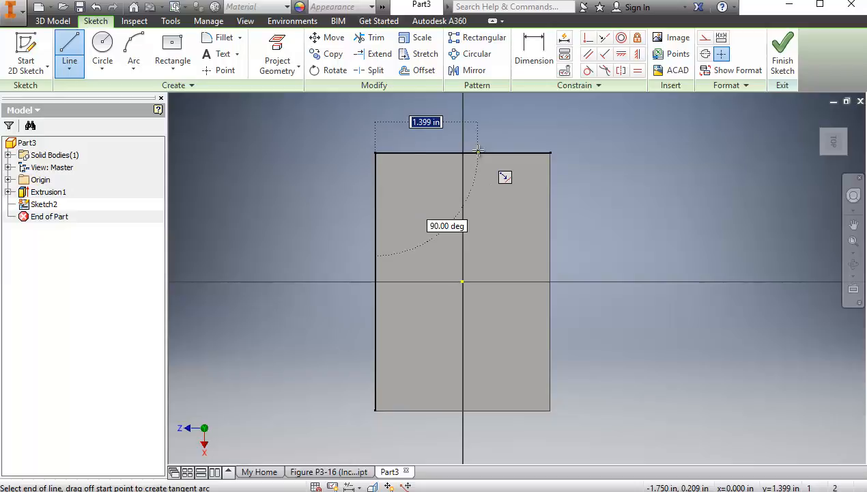
text(1.750)
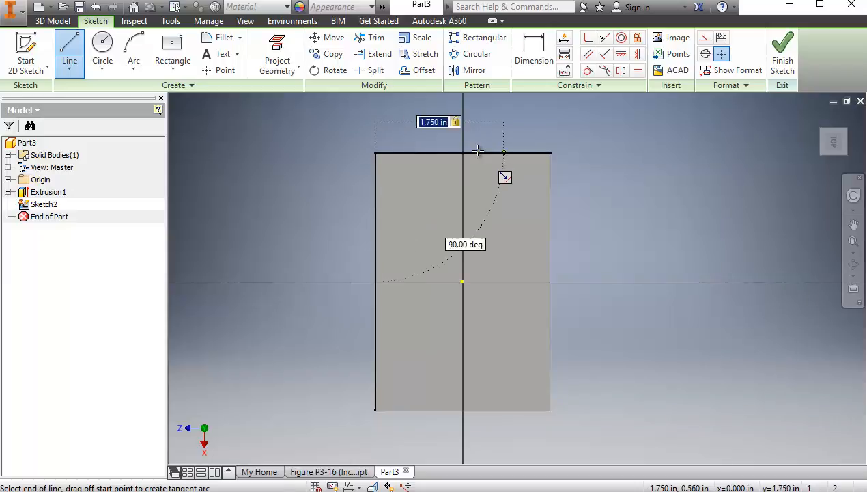
key(Return)
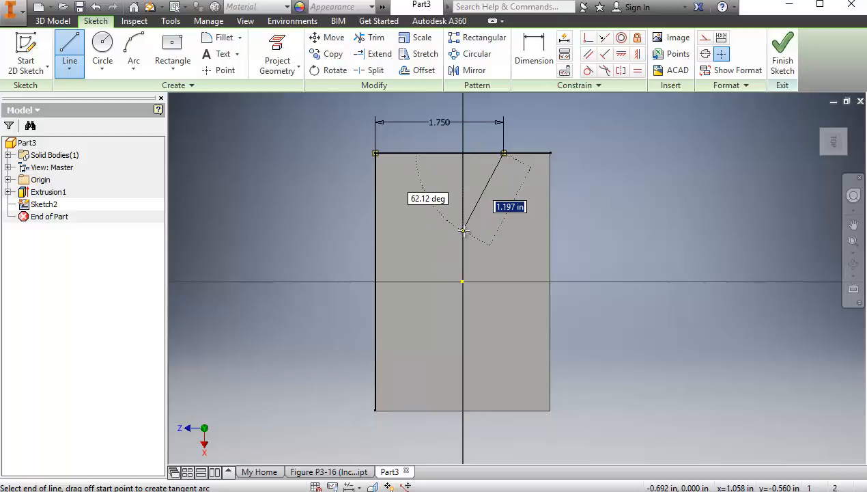
key(Escape)
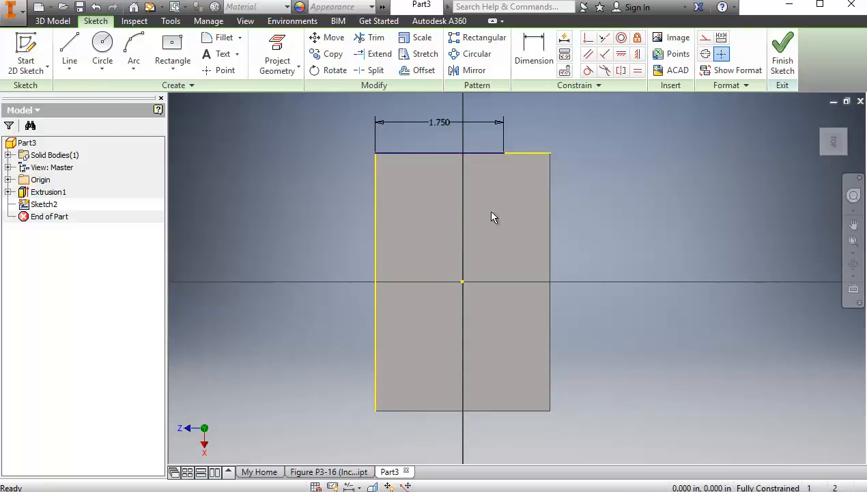
Draw connected lines down the face's left long edge from the upper-left corner: 1.25 in, 1 in, and the remainder to the lower corner
click(68, 46)
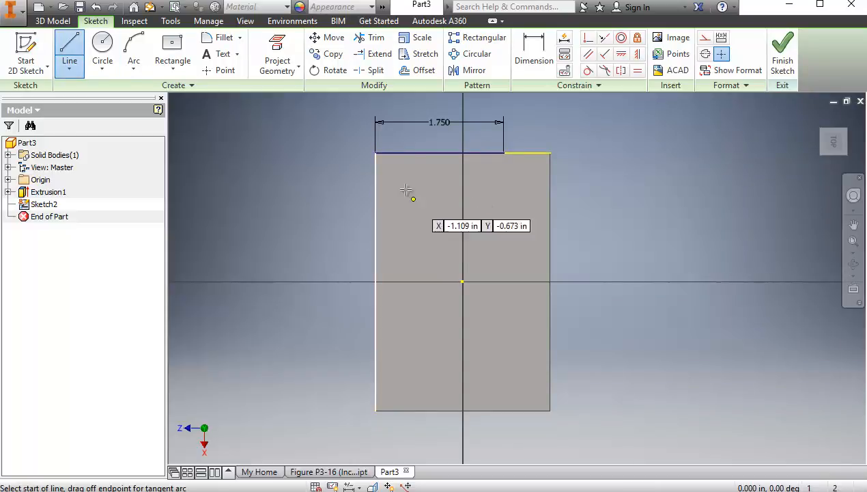
click(375, 154)
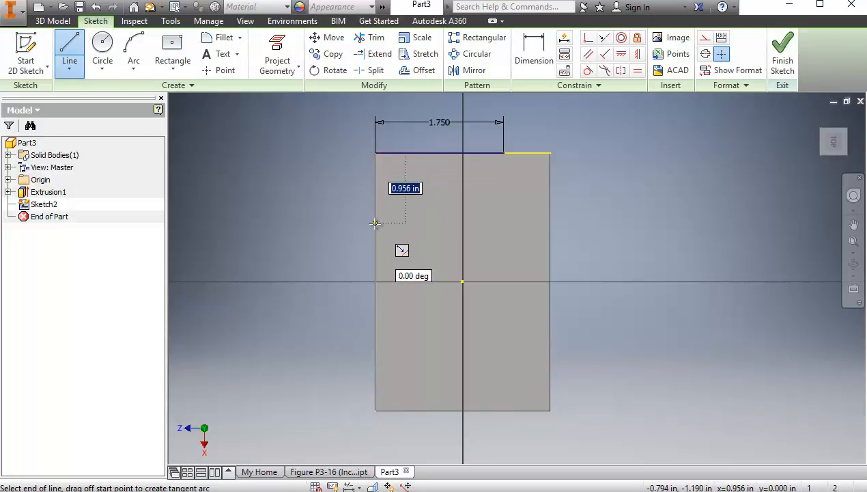
text(1.25)
key(Return)
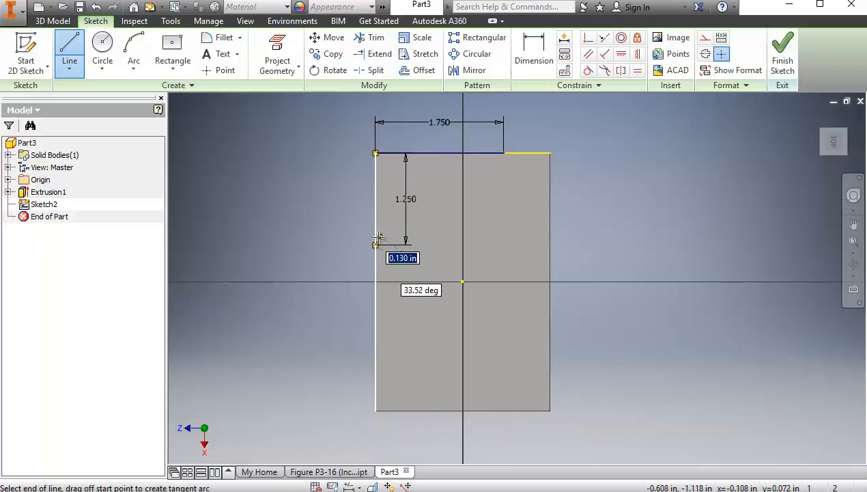
drag(375, 244, 377, 287)
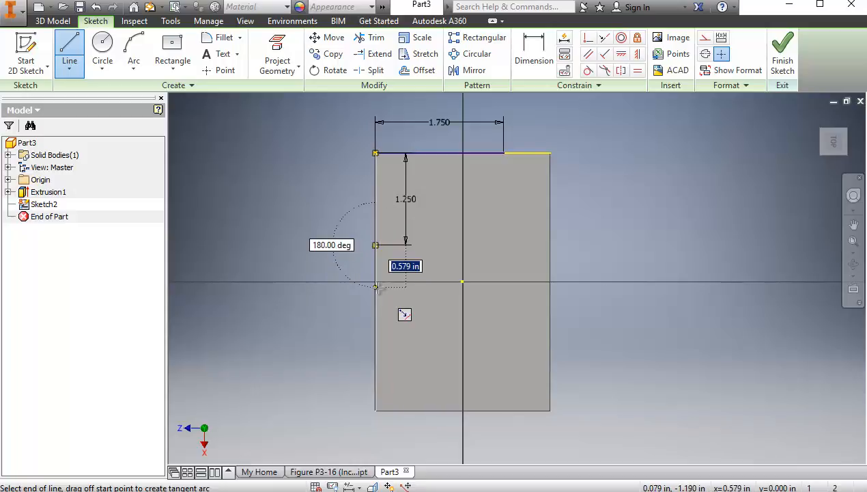
text(1)
key(Return)
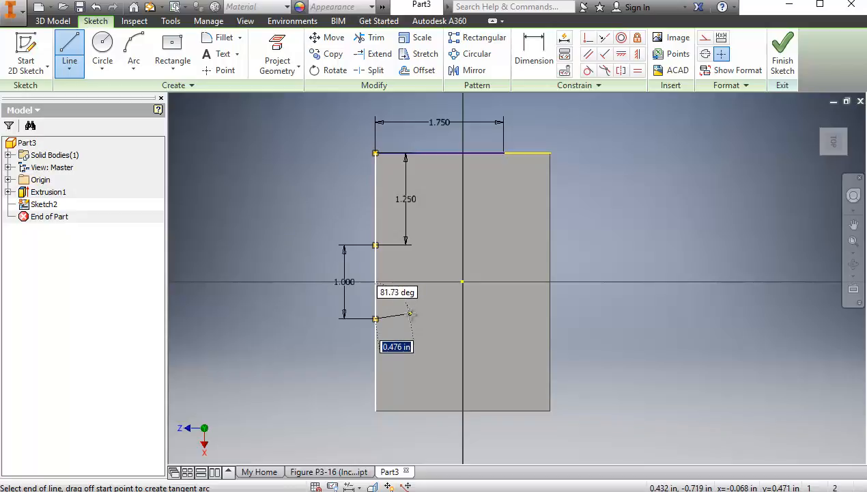
click(375, 410)
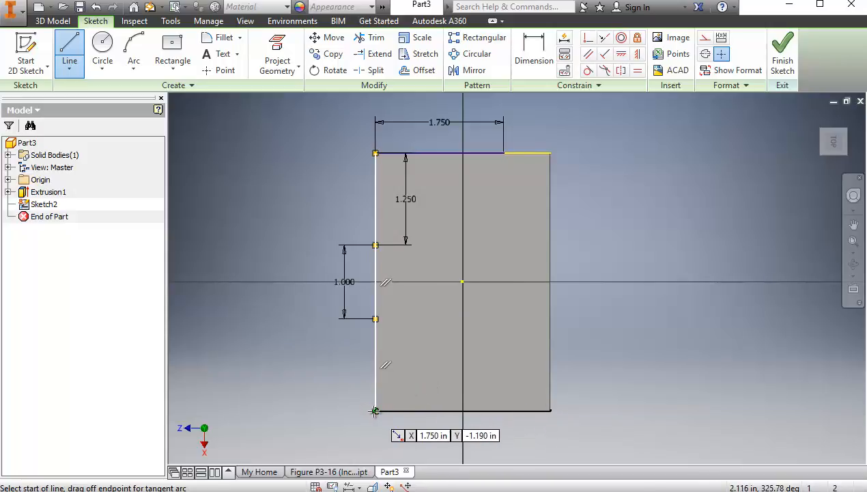
Draw a 0.50 in line along the lower short edge from the lower-left corner and connect its end to the 1.750 in line's free end
click(375, 410)
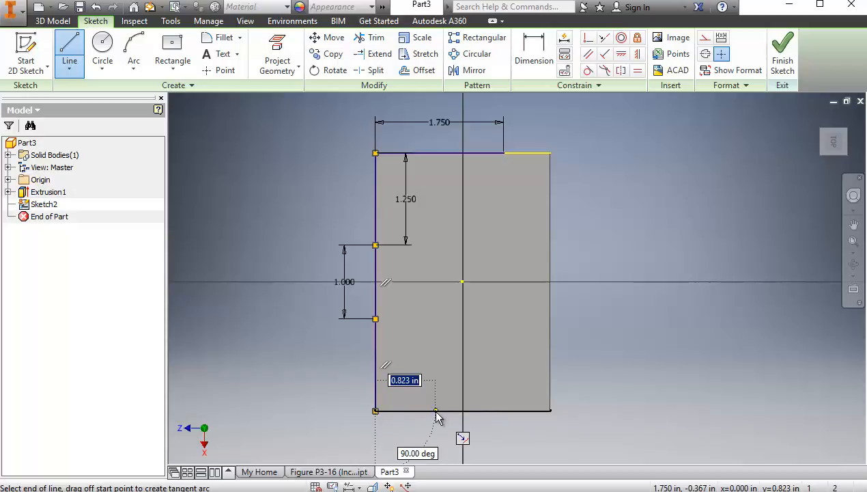
text(.50)
key(Return)
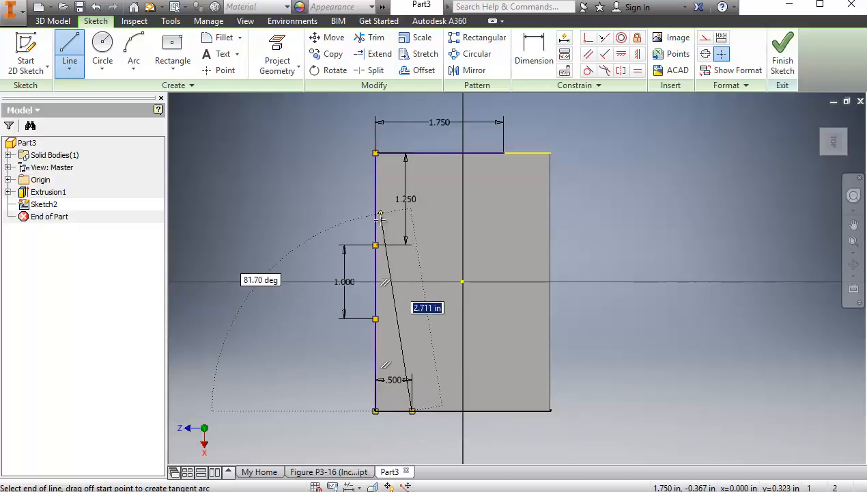
click(504, 153)
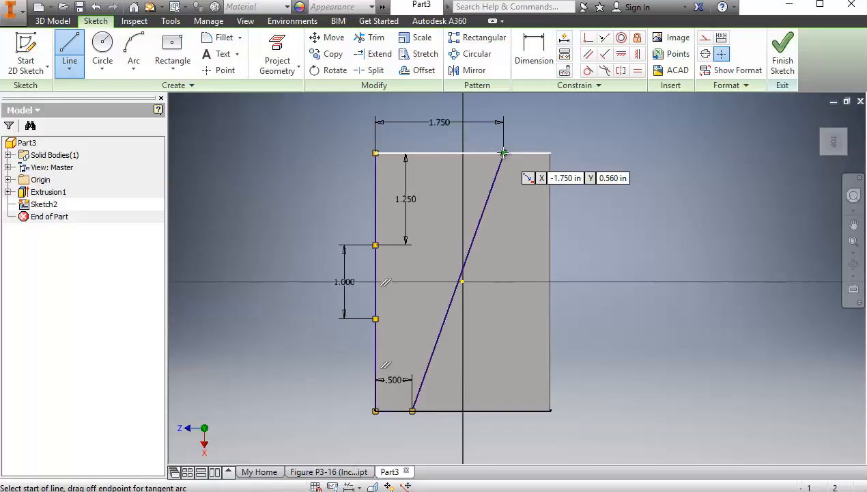
key(Escape)
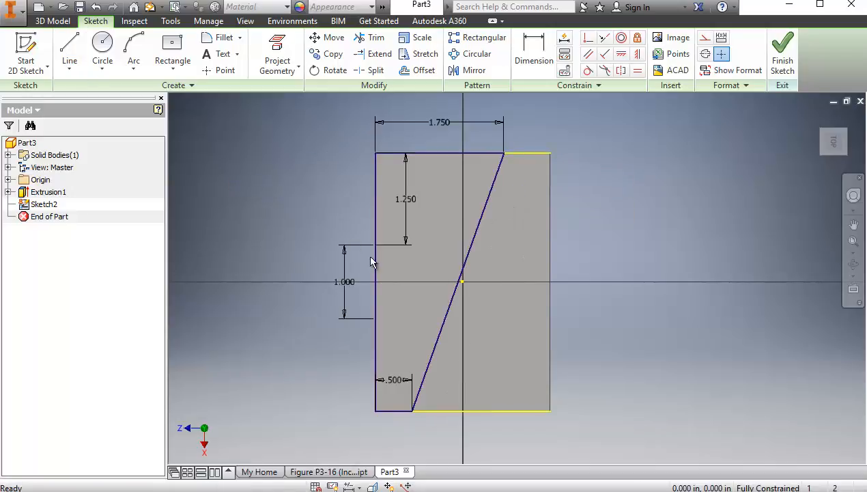
Draw two horizontal lines across to the slanted line from the two division points on the face's left long edge
click(69, 50)
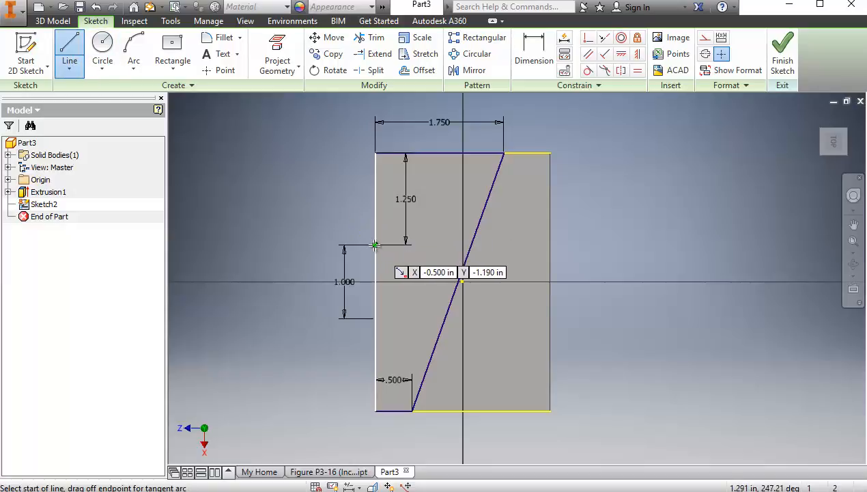
click(375, 244)
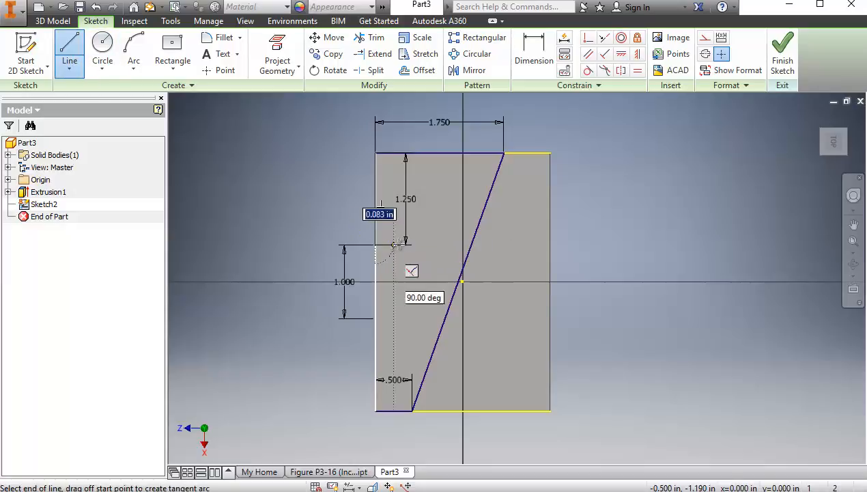
click(471, 245)
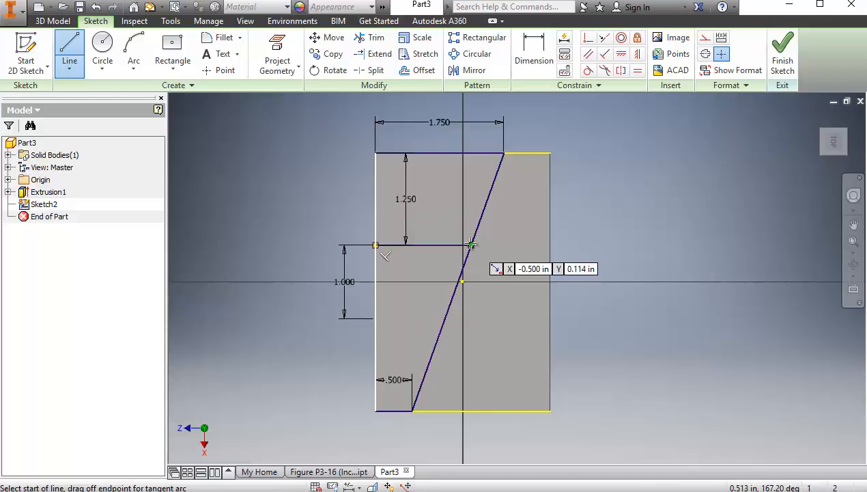
click(69, 47)
click(70, 46)
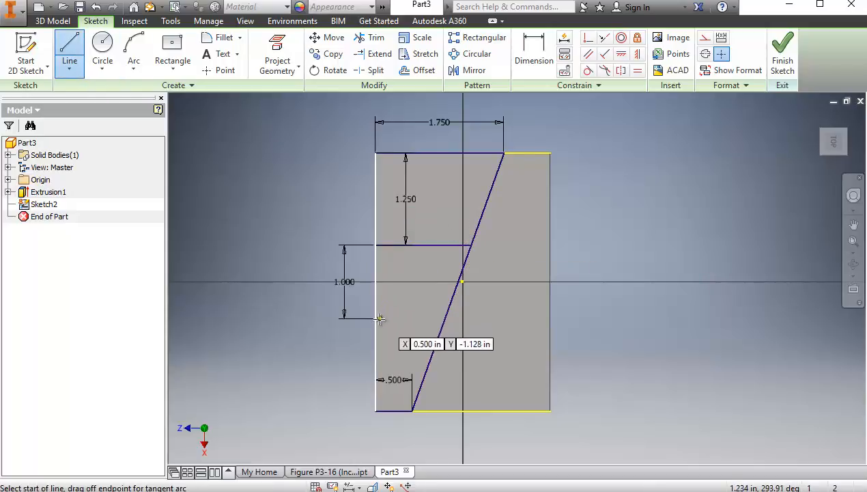
click(376, 318)
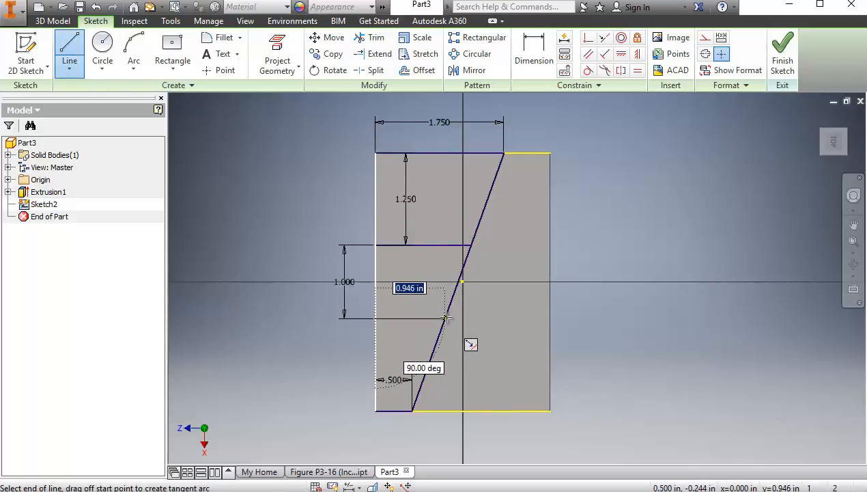
click(445, 318)
key(Escape)
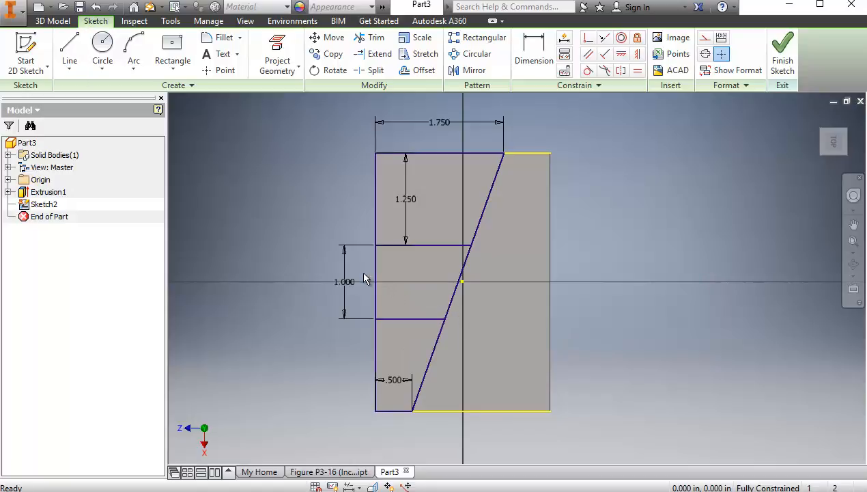
Delete the 1.000 in dimension, the projected left long edge, and the sketch segment between the two horizontal lines on that edge
click(348, 281)
key(Delete)
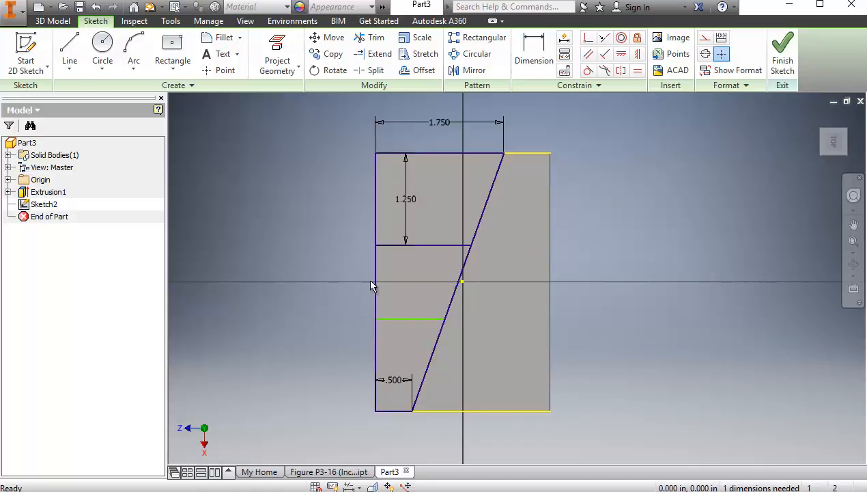
click(376, 280)
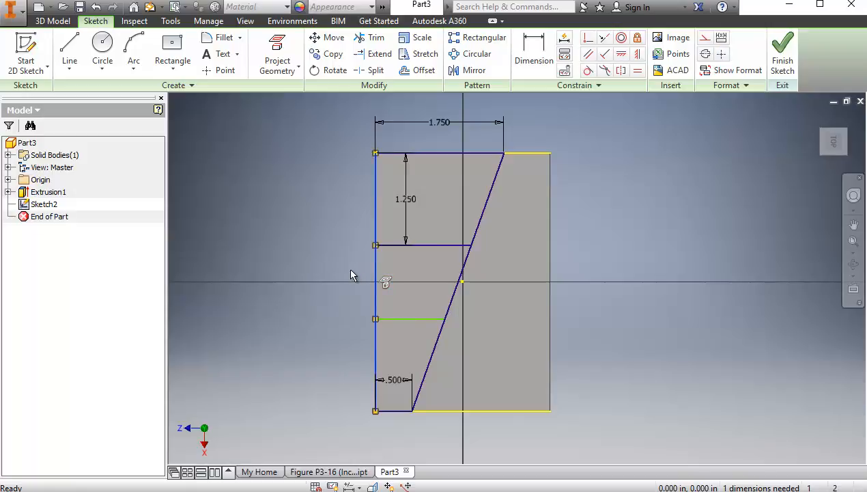
key(Delete)
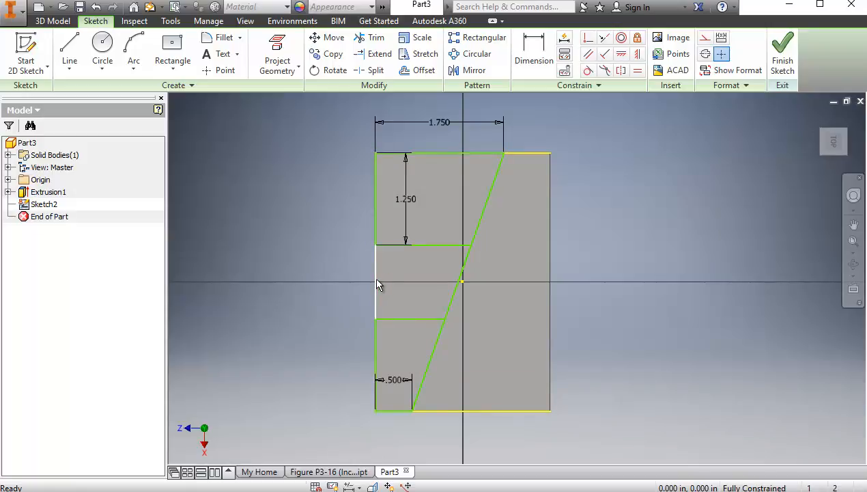
click(375, 280)
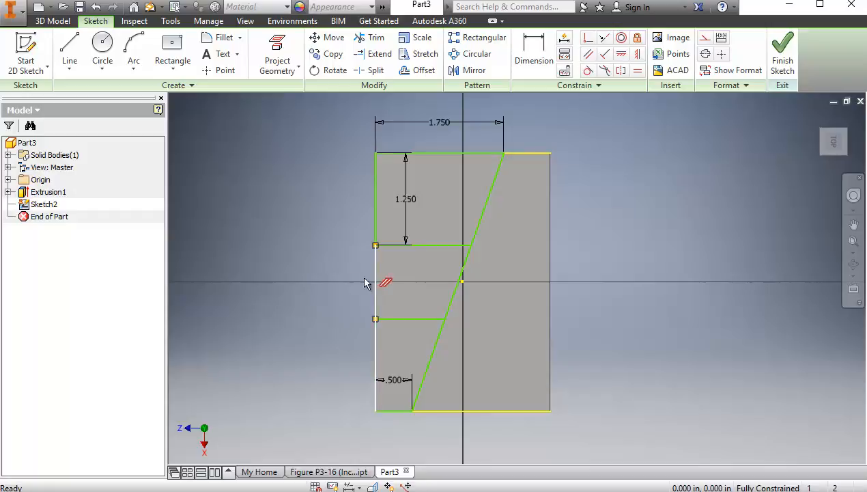
key(Delete)
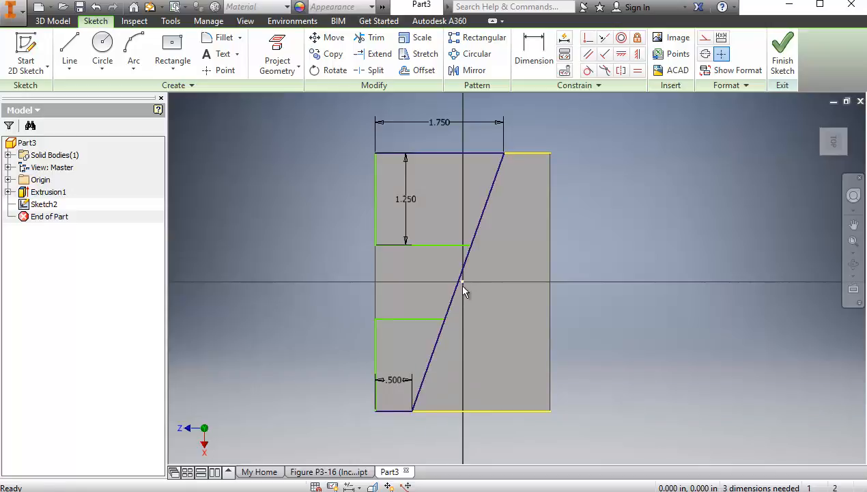
Trim the slanted line's middle portion between the two horizontal lines
click(375, 38)
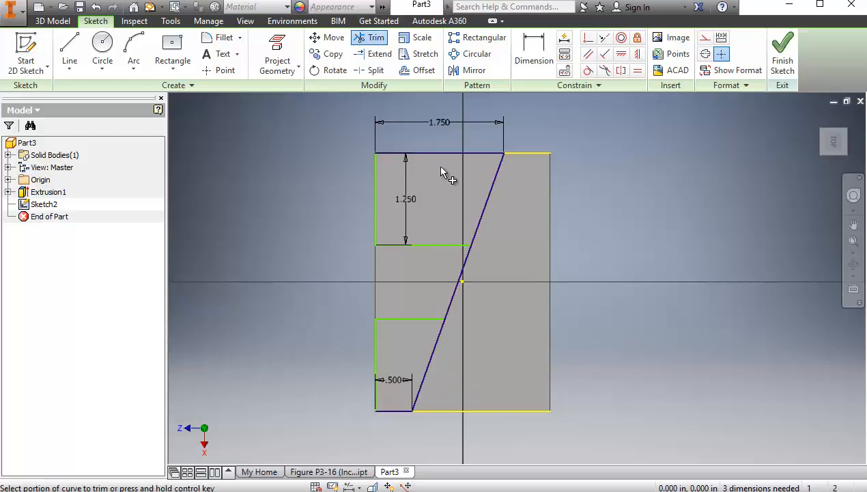
click(469, 273)
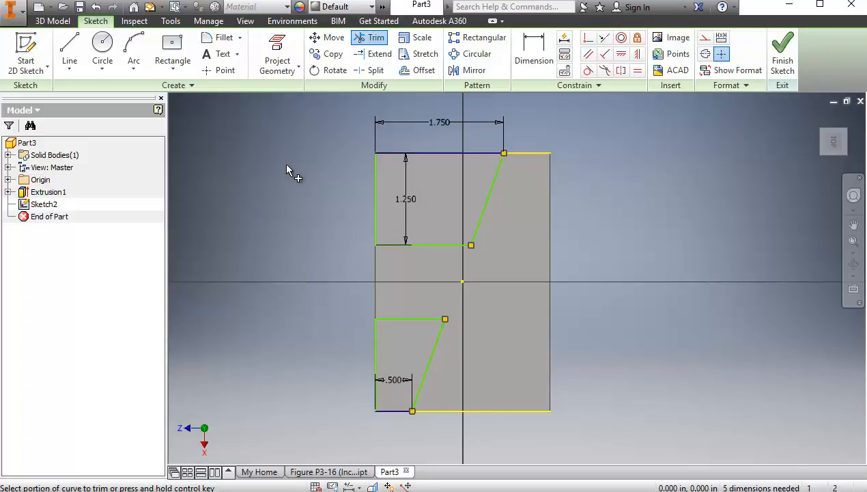
key(Escape)
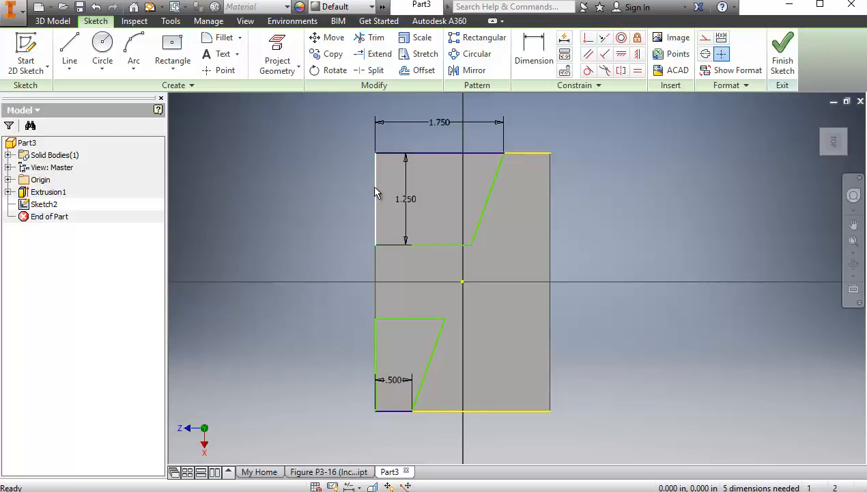
Delete the upper region's left-edge segment and its 1.750 in line along the upper short edge, including that line's dimension
click(374, 192)
key(Delete)
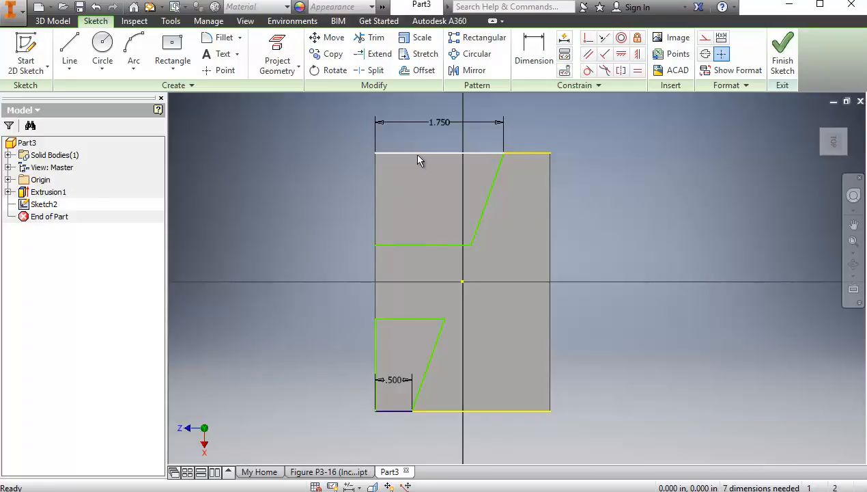
click(417, 153)
key(Delete)
click(413, 123)
key(Delete)
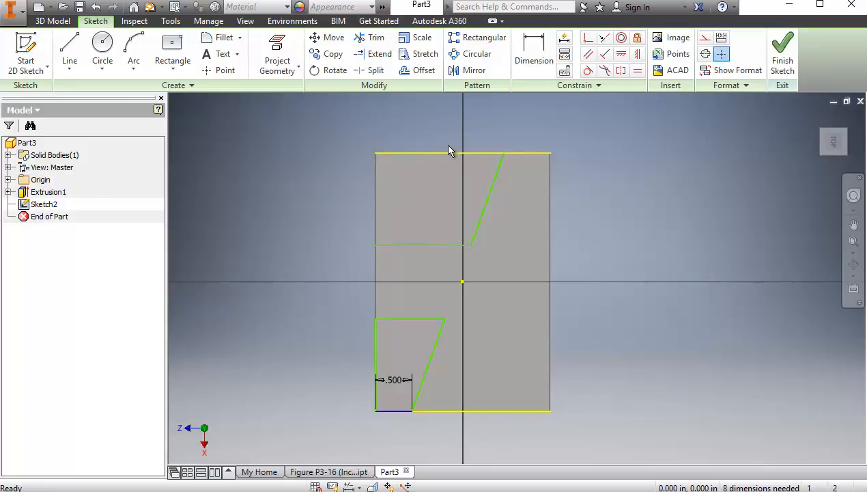
click(449, 153)
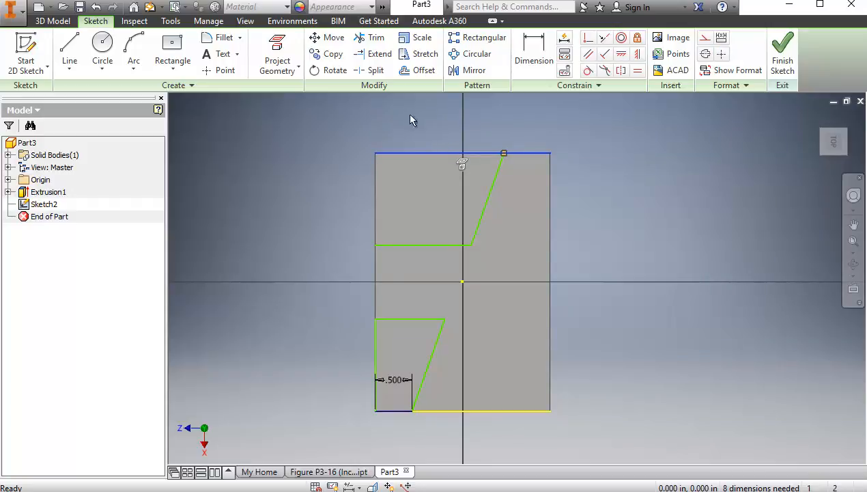
click(463, 116)
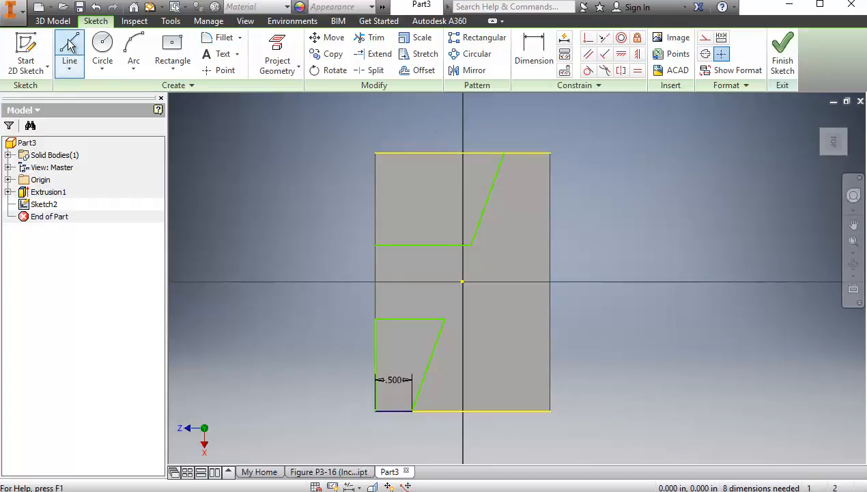
Delete the lower region's left-edge segment and its 0.500 in line along the lower short edge, including that line's dimension
click(376, 351)
key(Delete)
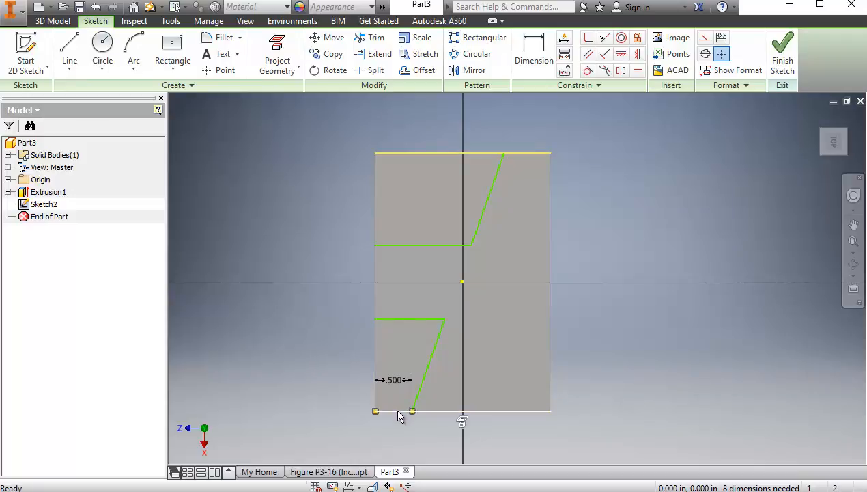
click(399, 381)
key(Delete)
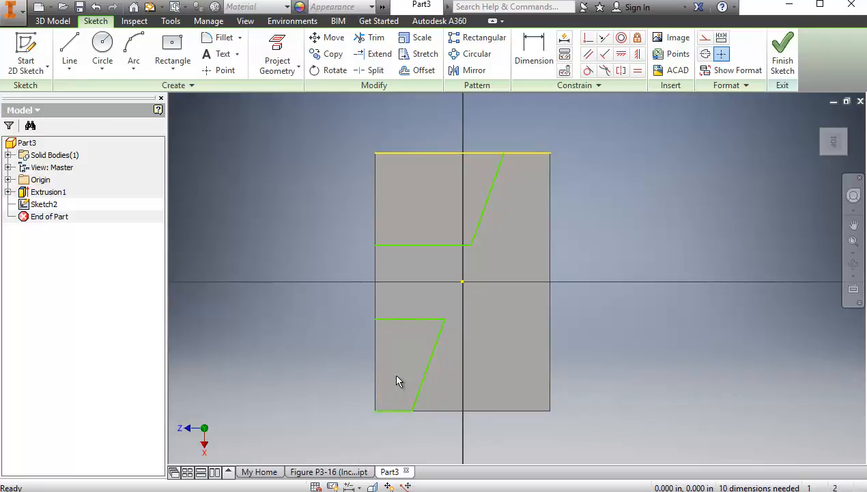
click(400, 411)
key(Delete)
Draw connected lines from the slanted line's lower end through the face's lower-right and upper-right corners to the upper slanted line's top end
click(70, 47)
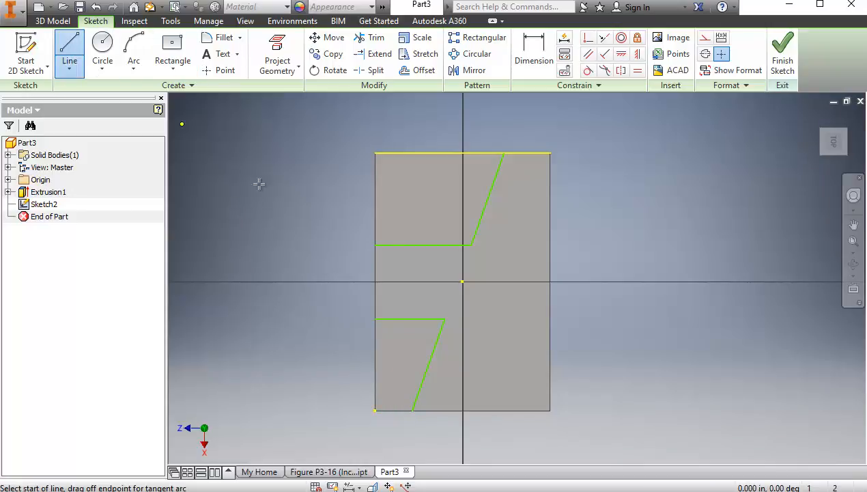
click(413, 409)
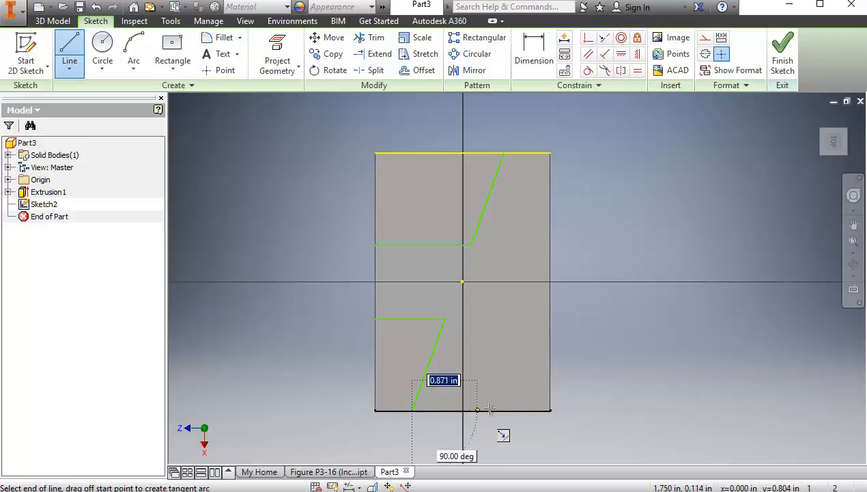
click(550, 410)
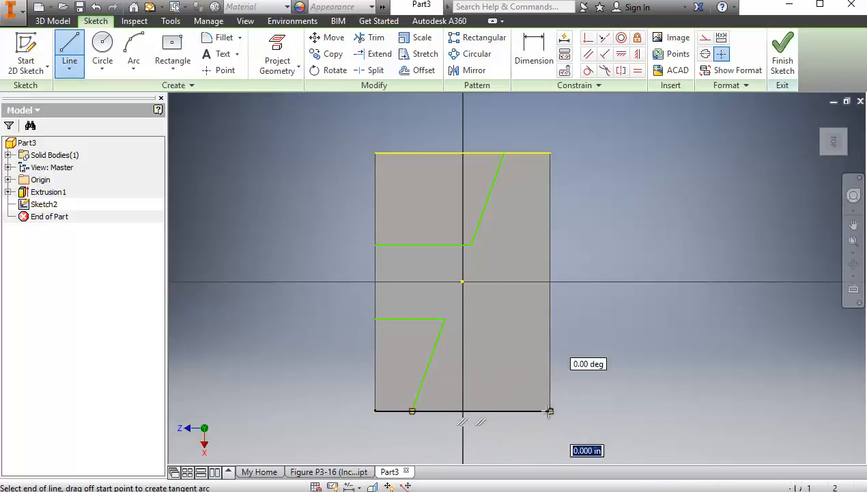
click(551, 152)
click(504, 152)
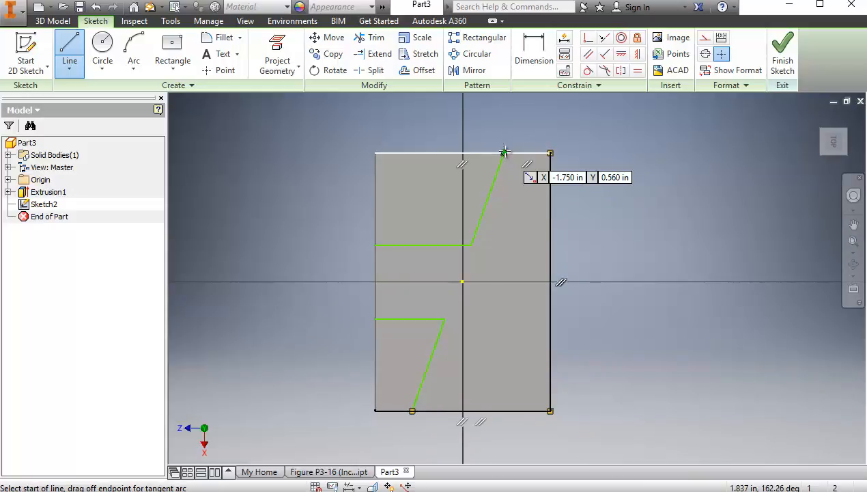
key(Escape)
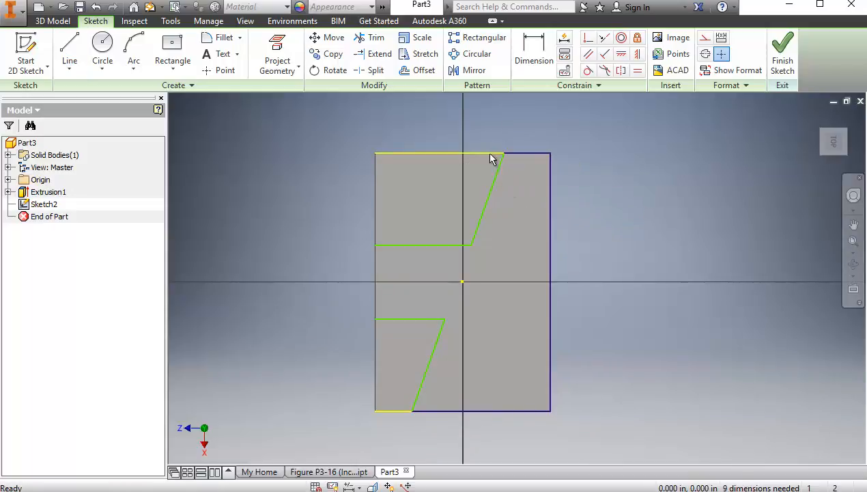
Delete the projected reference lines along the face's upper, lower and right edges, keeping the drawn profile lines
click(472, 148)
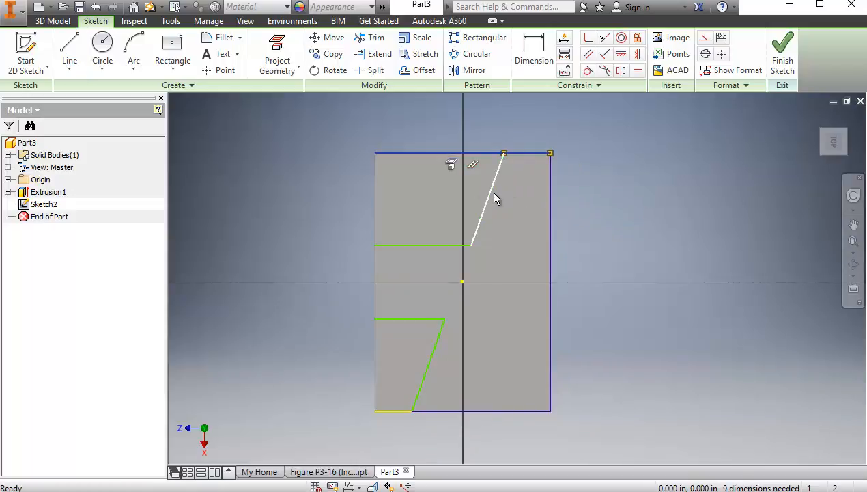
key(Delete)
key(Delete)
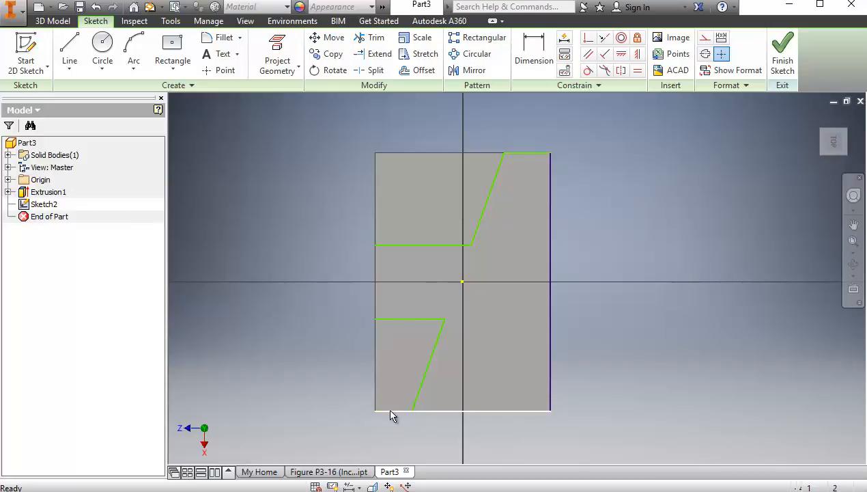
click(555, 354)
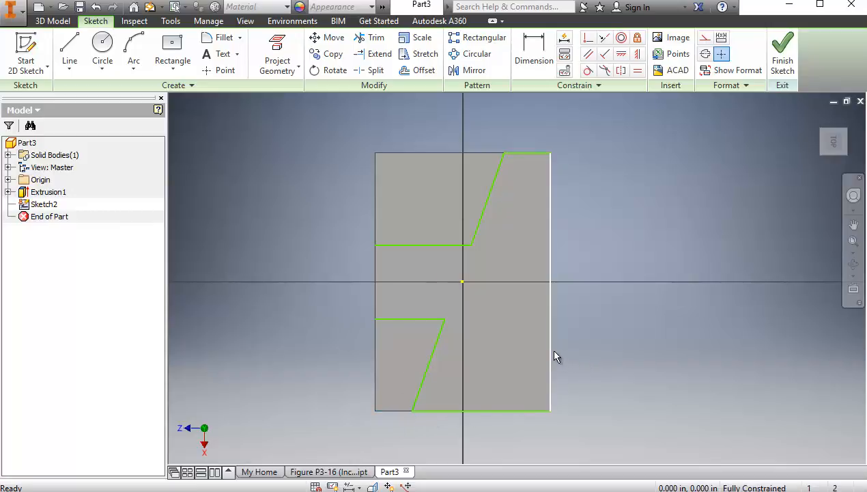
click(656, 342)
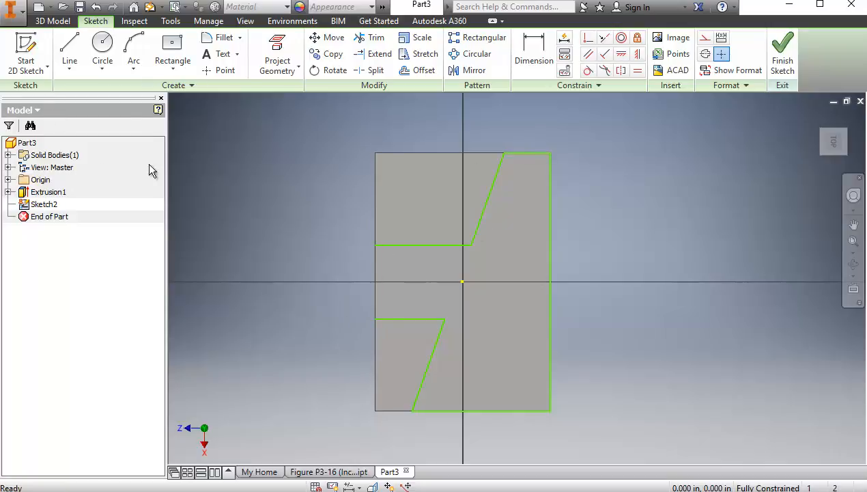
Close the profile with a vertical line joining the left ends of the two horizontal lines
click(70, 54)
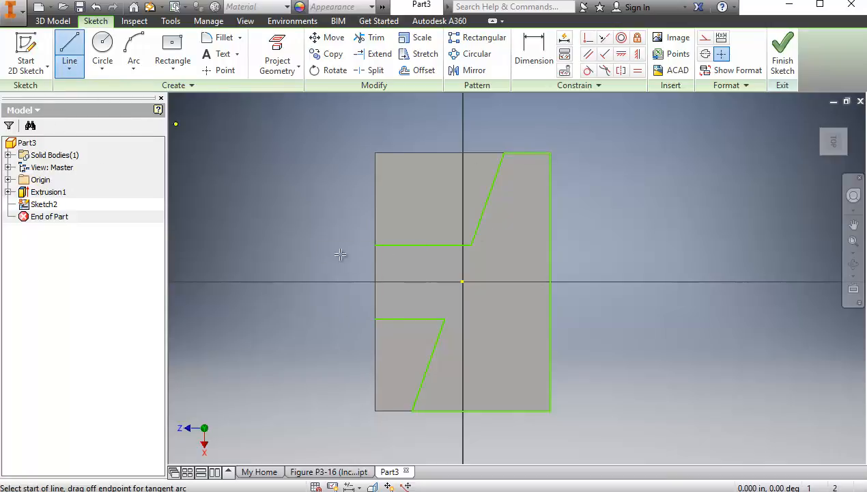
click(375, 245)
click(374, 318)
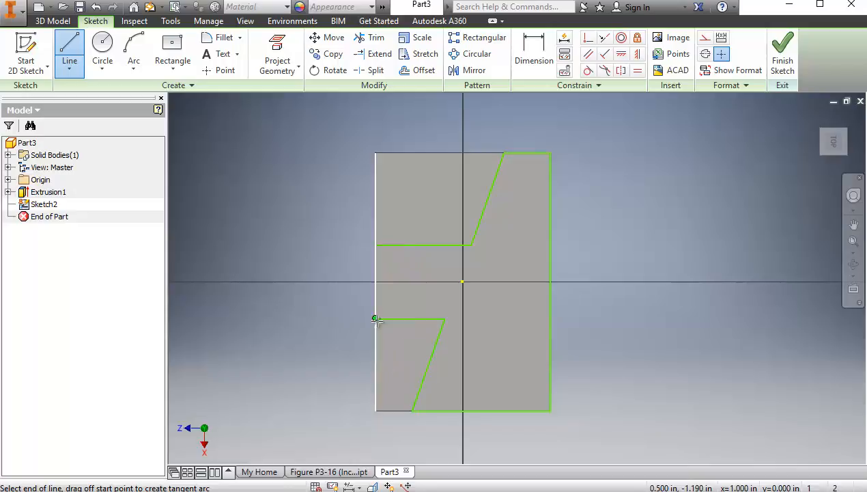
Delete the projected reference line along the top face's left edge and finish the sketch
key(Escape)
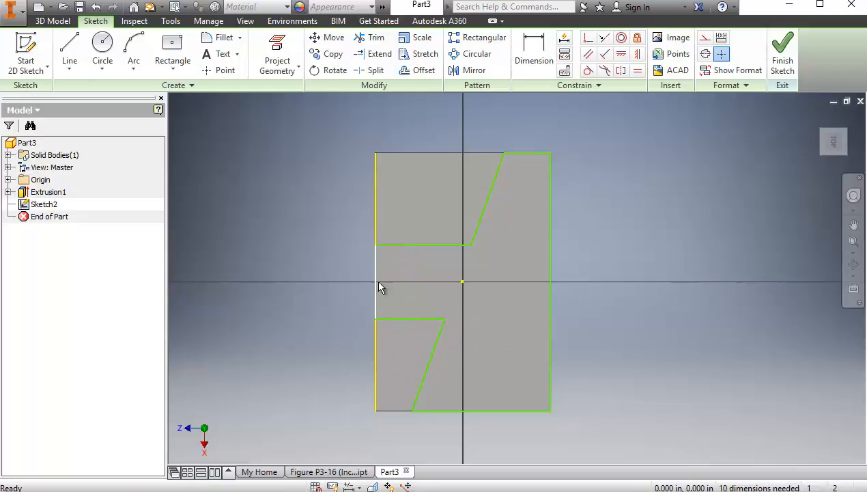
click(375, 189)
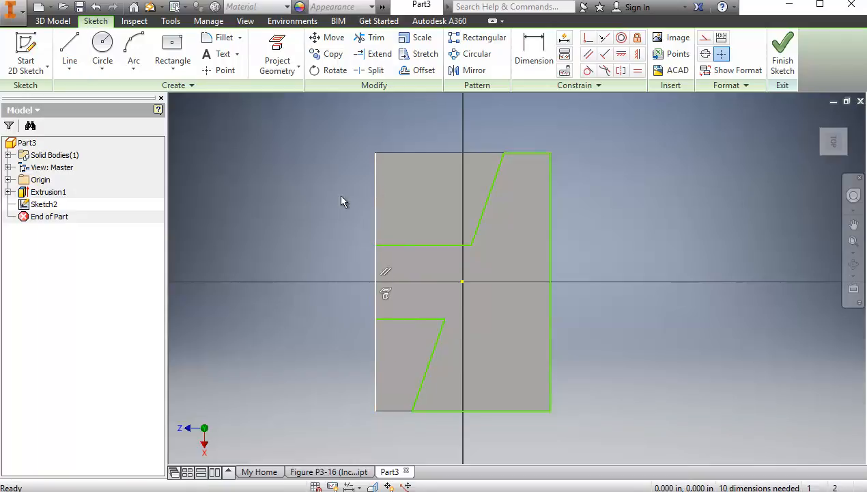
key(Delete)
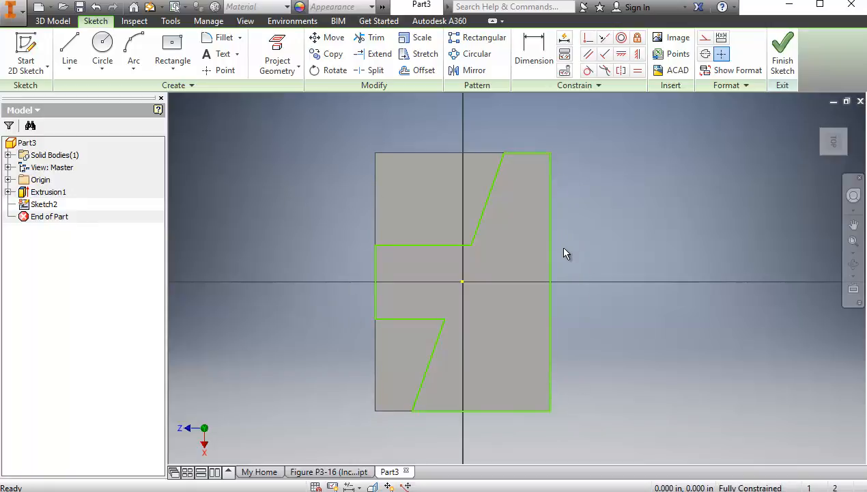
click(785, 60)
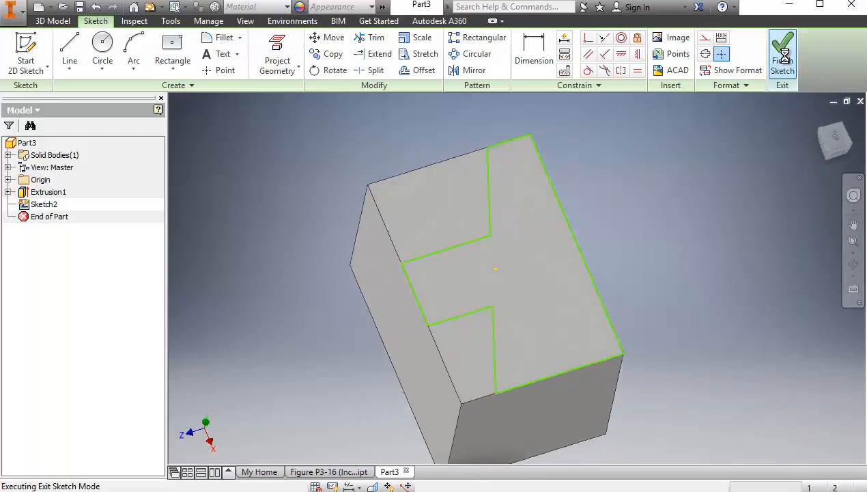
Start a sketch on the block's right end face and draw a 0.63 in vertical line up from its lower-left corner
middle_drag(739, 227, 679, 249)
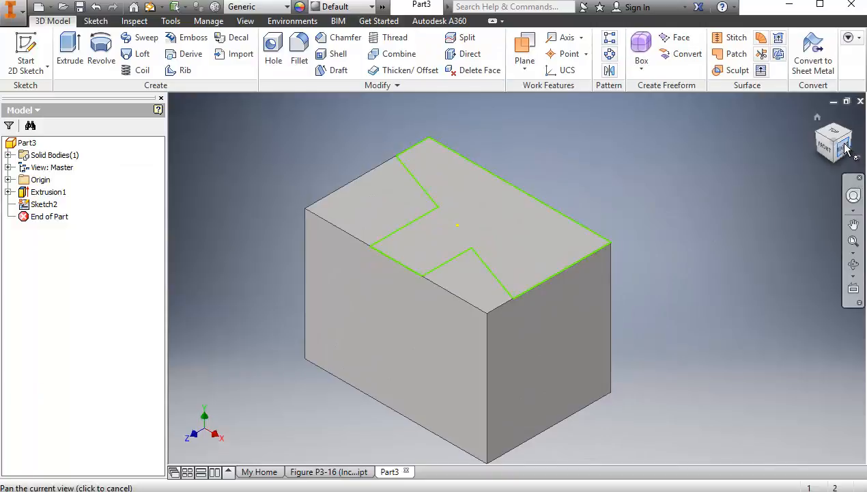
mouse_move(830, 142)
mouse_down()
mouse_move(805, 155)
mouse_move(823, 147)
mouse_up()
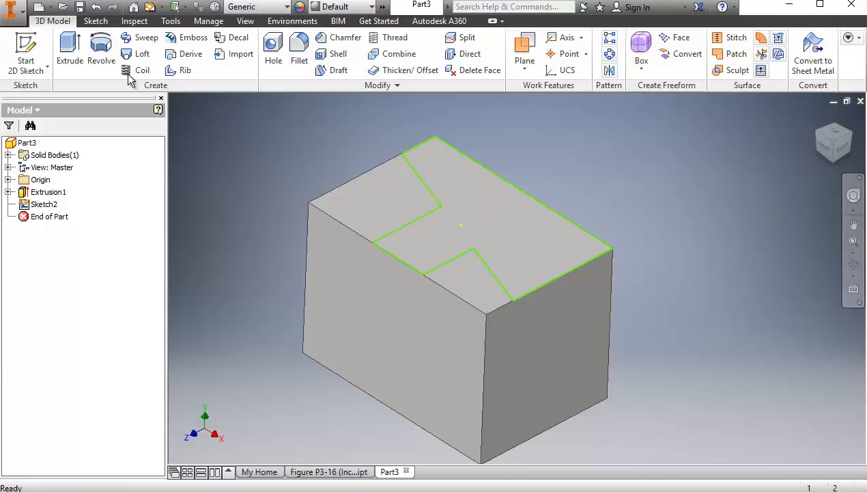
click(25, 55)
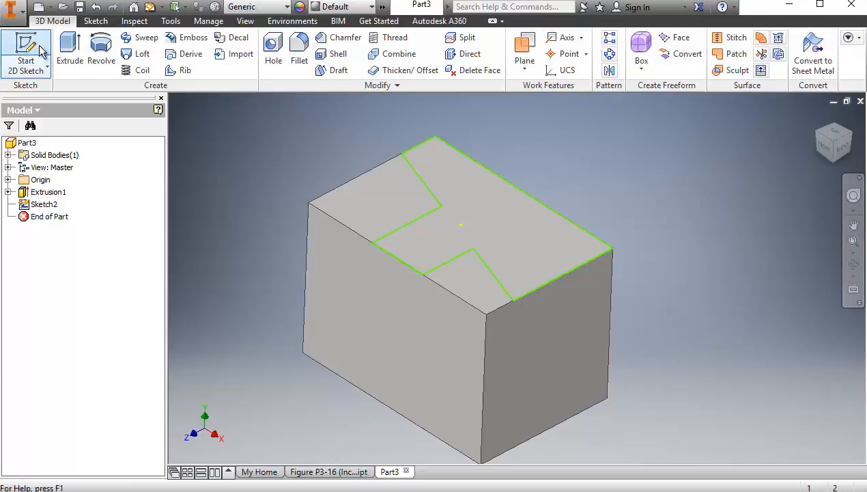
click(544, 354)
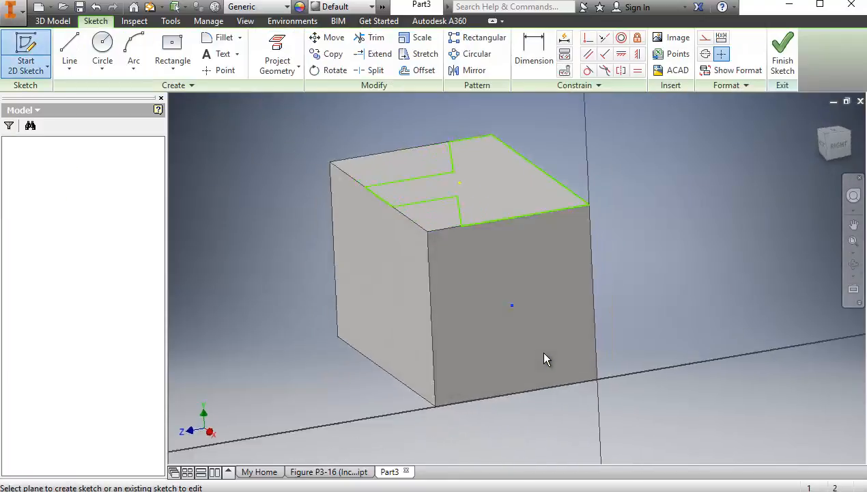
click(69, 52)
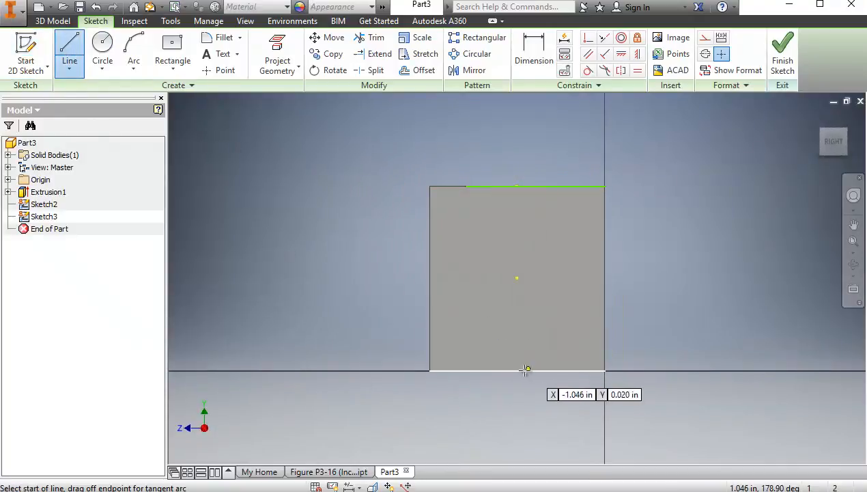
click(431, 371)
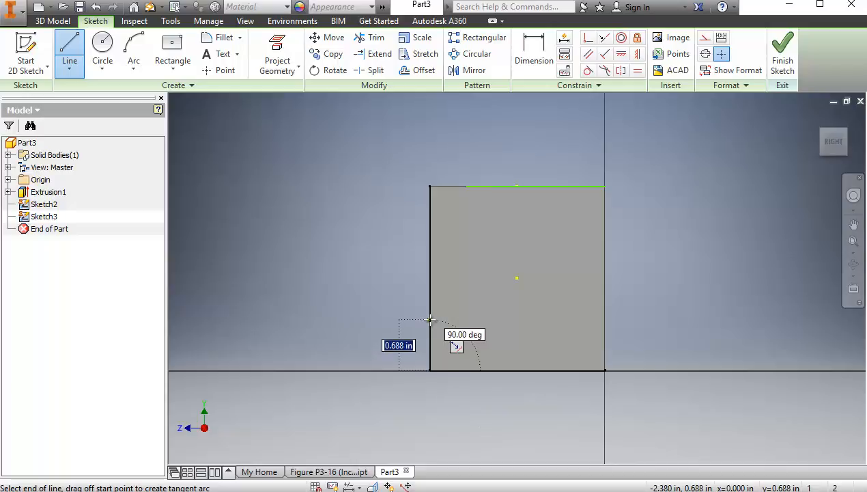
text(.)
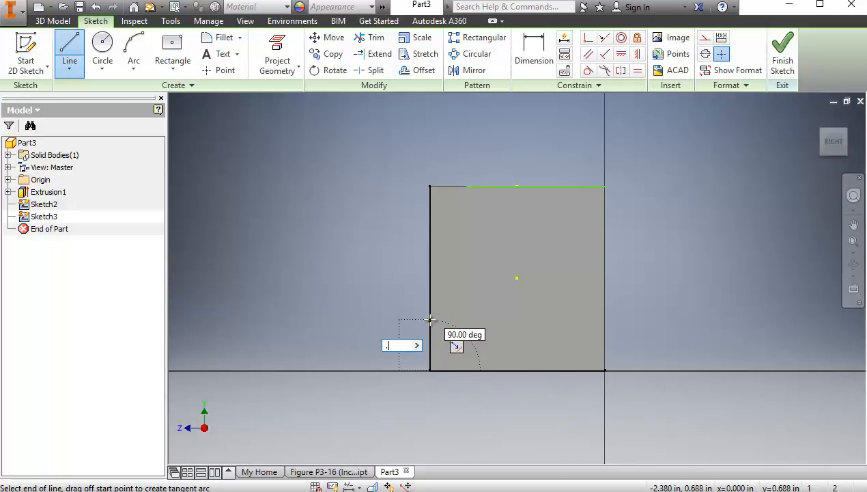
text(63)
key(Return)
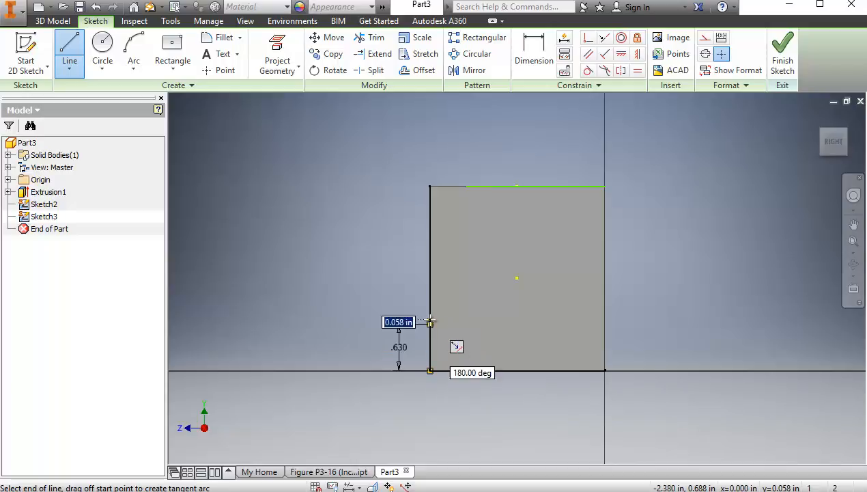
key(Escape)
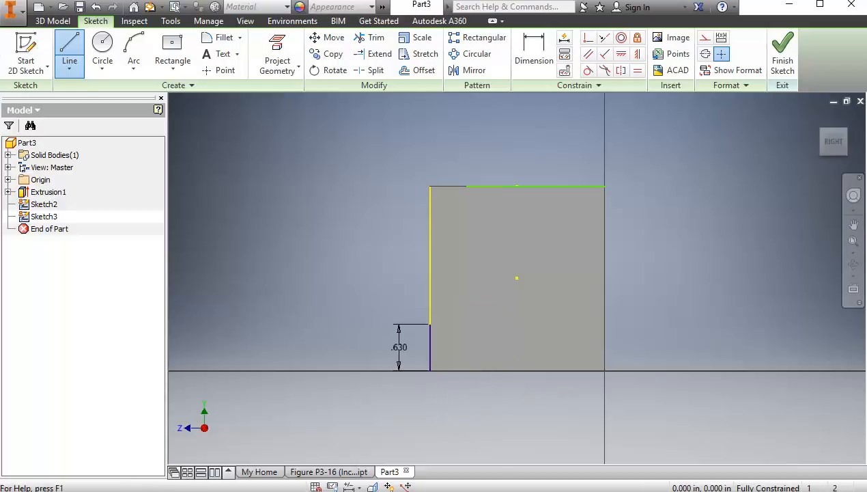
Draw a matching 0.63 in vertical line up from the end face's lower-right corner and finish the sketch
click(69, 54)
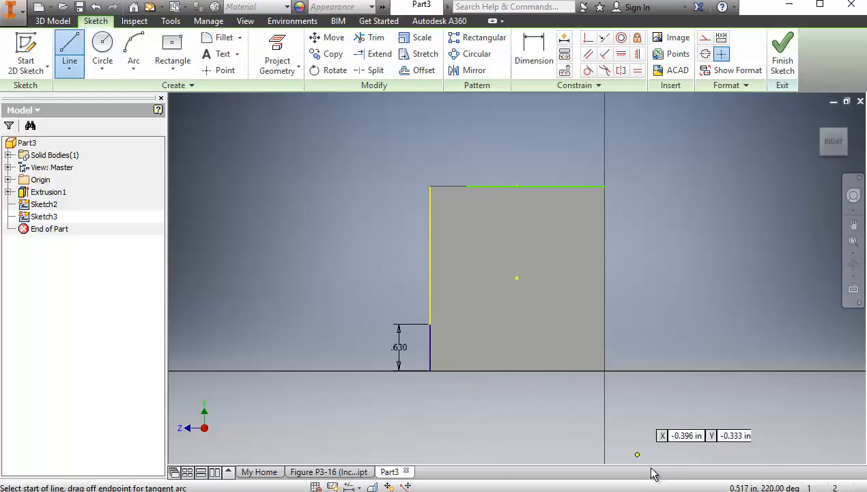
click(605, 370)
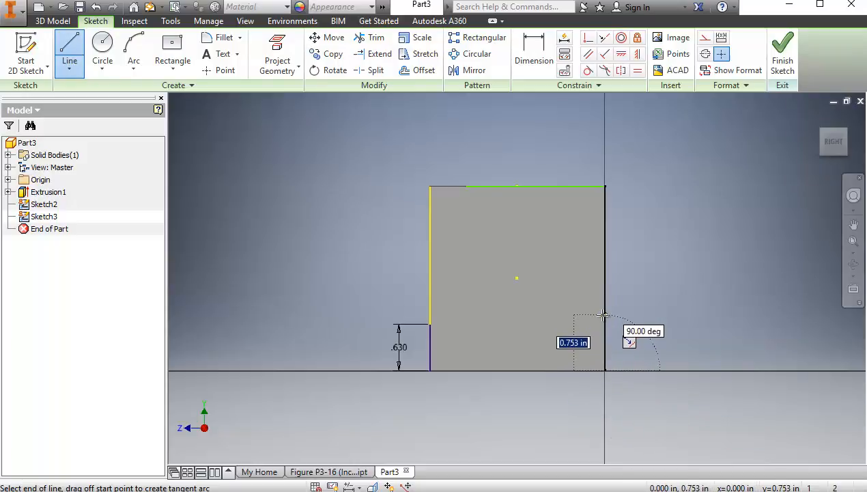
text(.6)
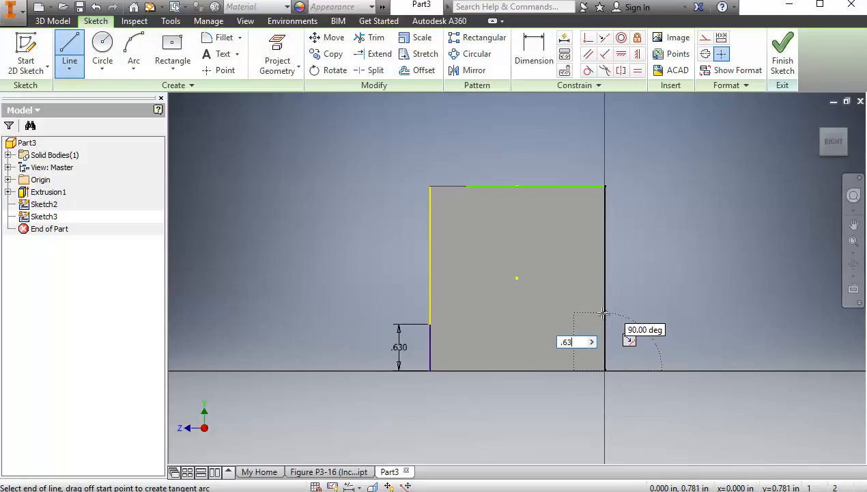
text(3)
key(Return)
key(Escape)
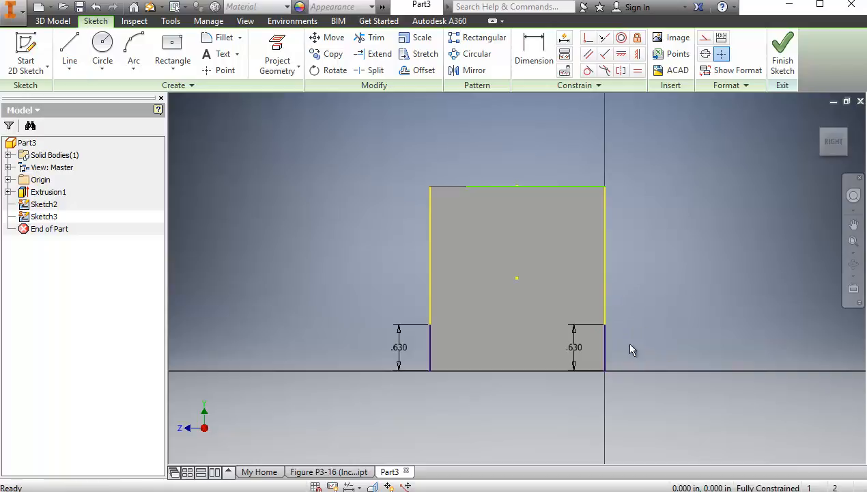
click(783, 60)
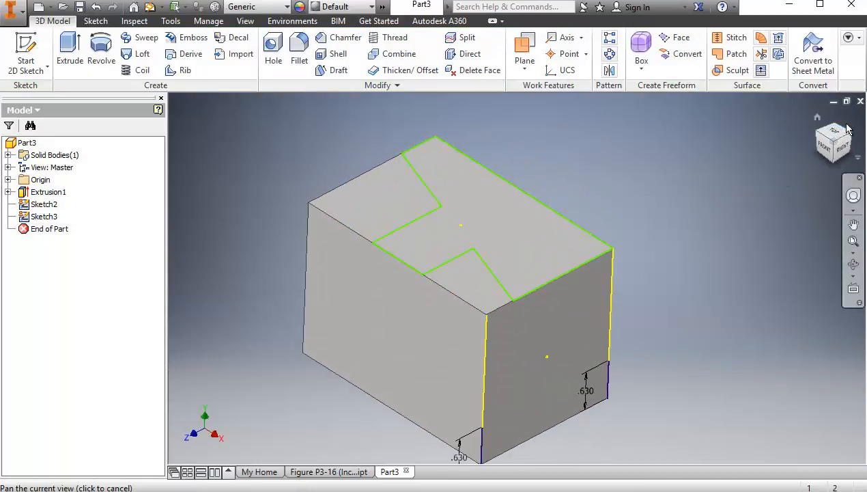
Sketch a 1.63 in vertical line on the block's back face, up from its lower-right corner, and finish the sketch
click(850, 136)
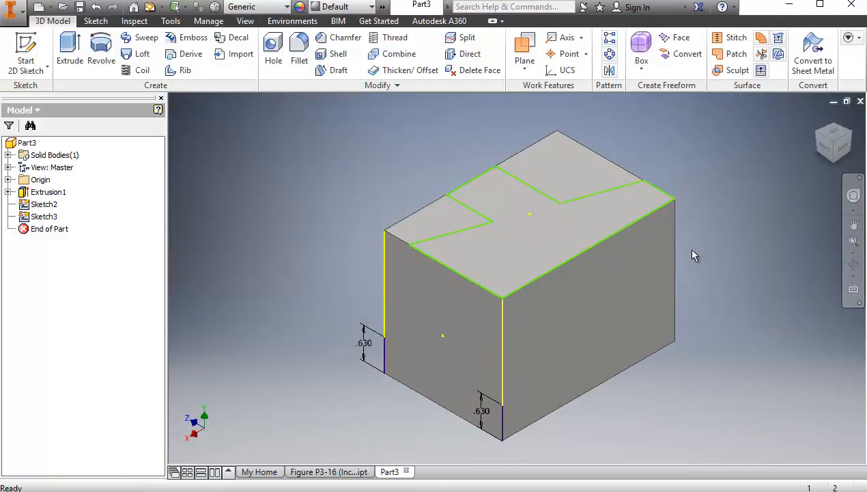
click(26, 49)
click(574, 332)
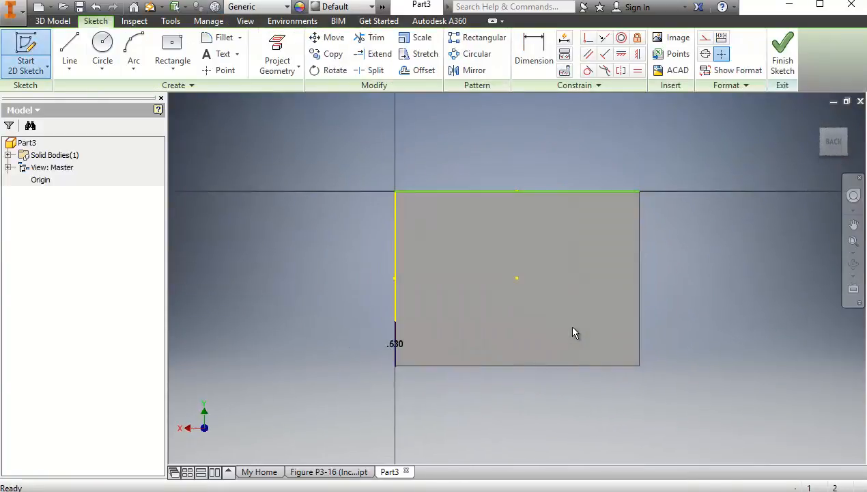
click(69, 51)
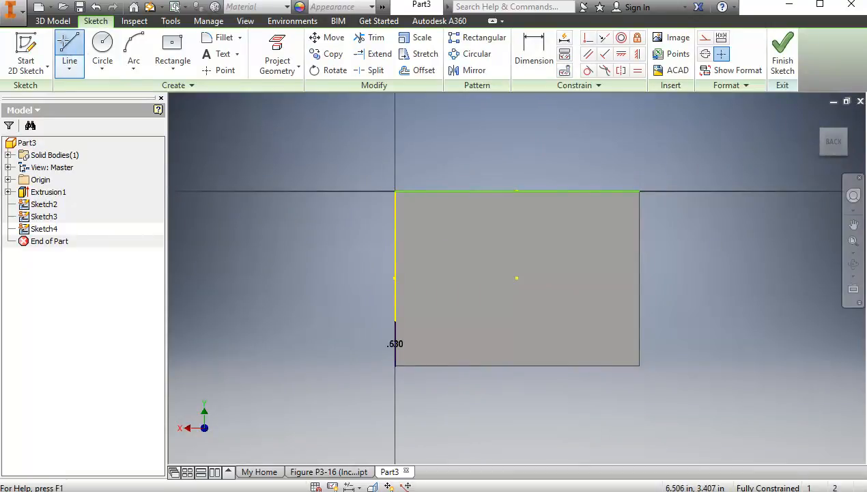
click(639, 365)
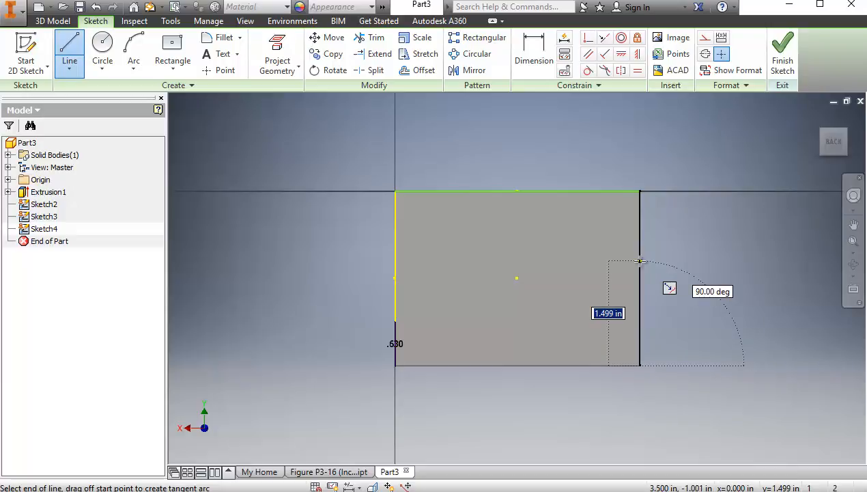
text(1)
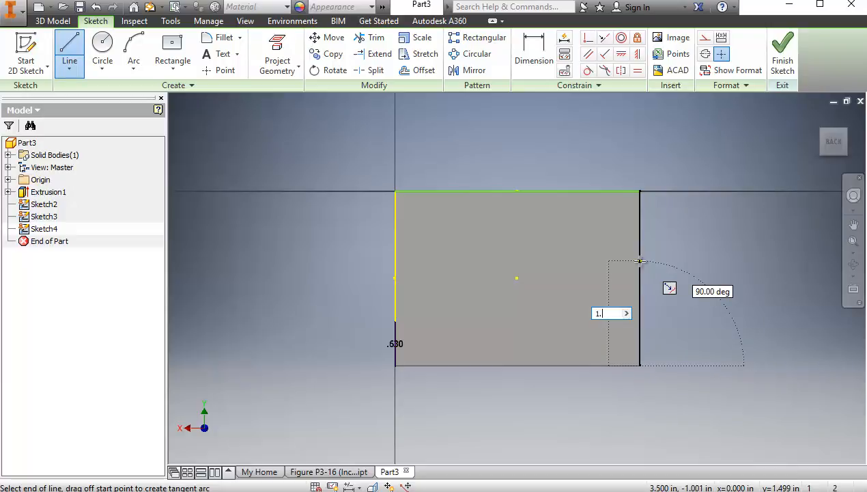
text(.63)
key(Return)
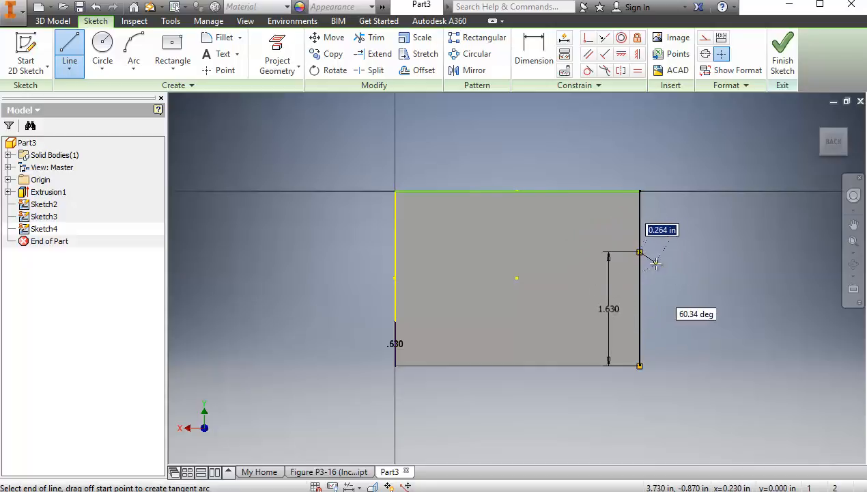
key(Escape)
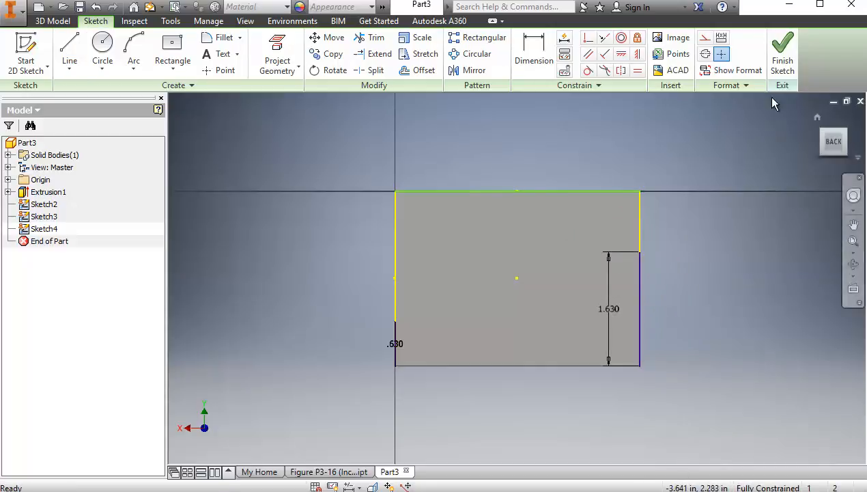
click(783, 55)
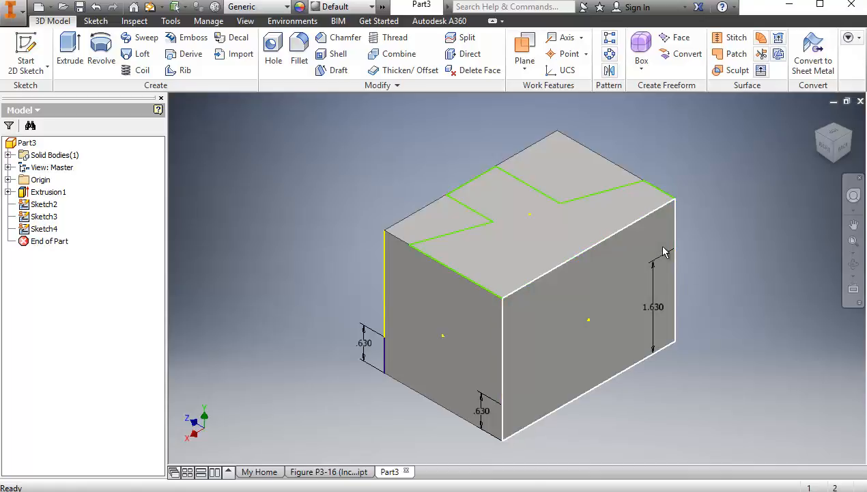
Create a three-point work plane through the upper ends of the 1.63 in line and both 0.63 in lines
mouse_move(664, 251)
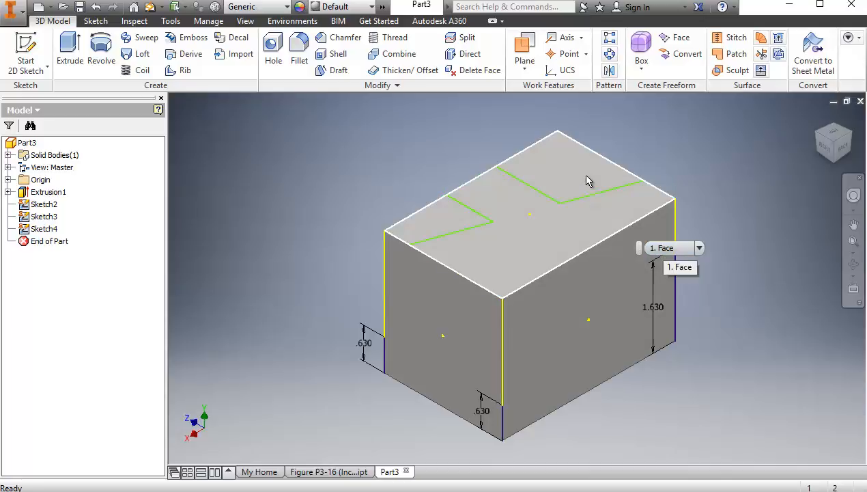
click(525, 78)
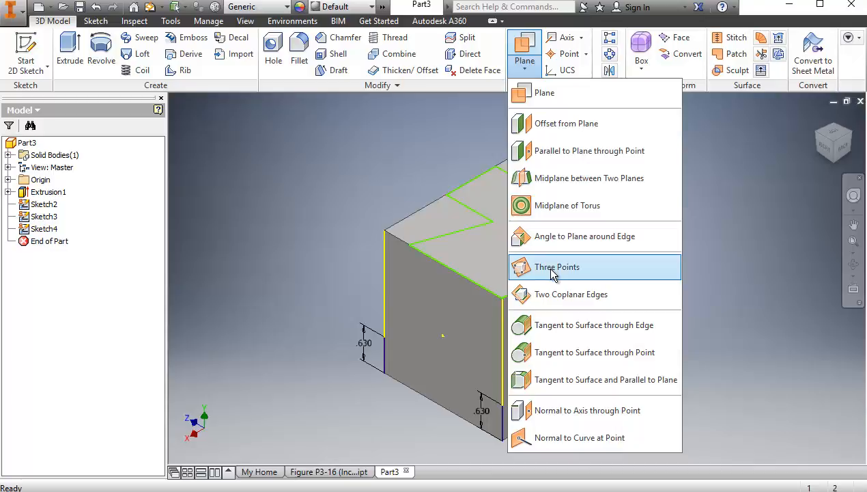
click(554, 267)
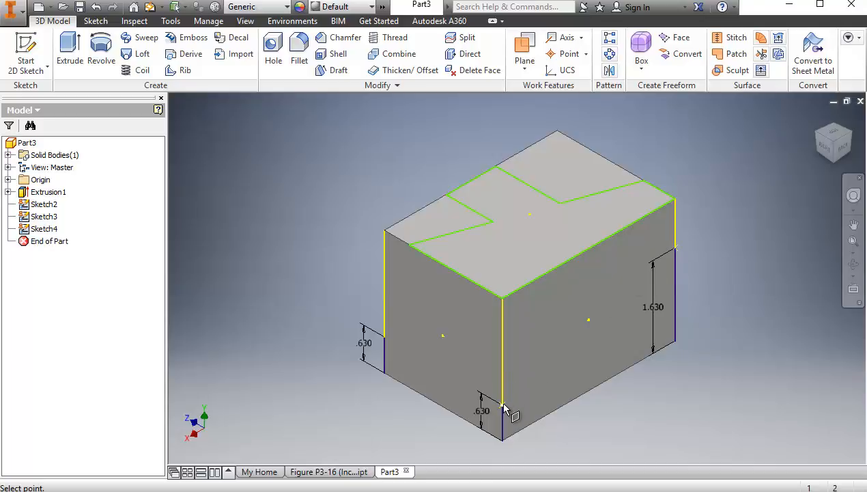
click(384, 339)
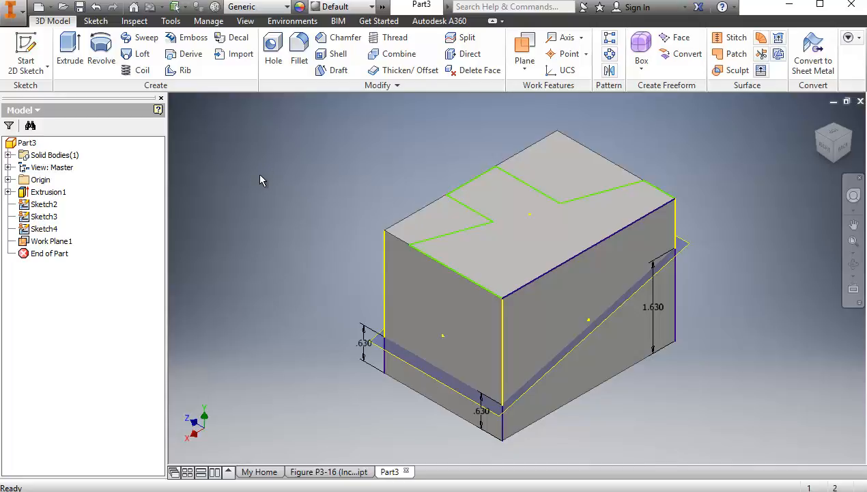
Extrude the top-face profile as a cut with its extent set To the inclined work plane
click(71, 60)
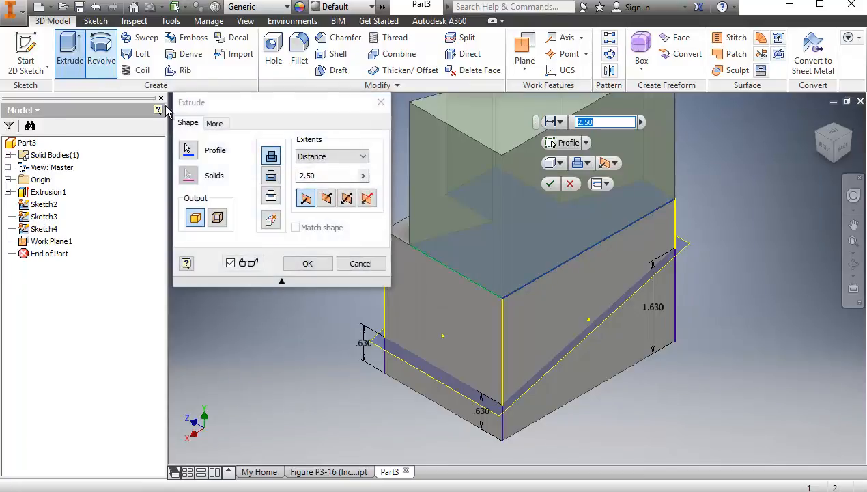
click(271, 176)
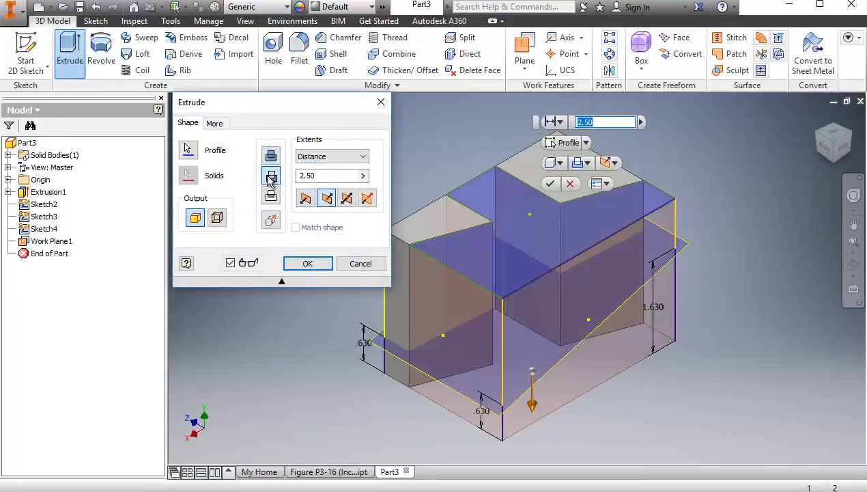
click(359, 162)
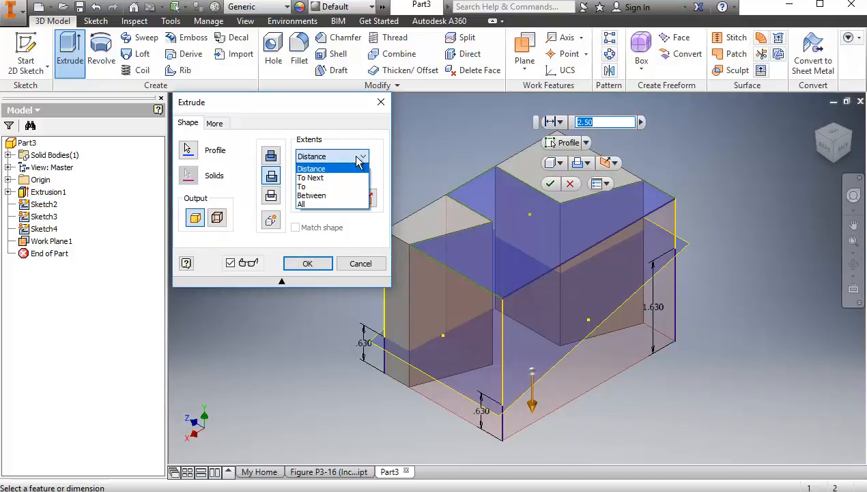
click(304, 186)
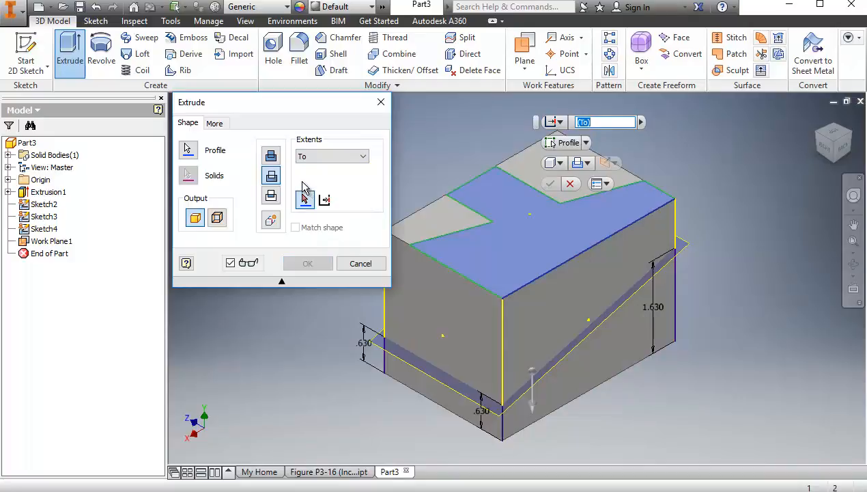
click(387, 355)
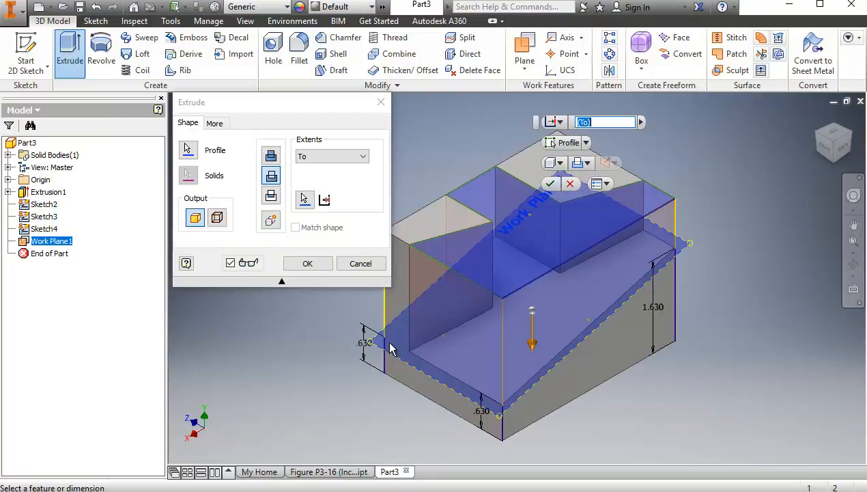
click(308, 264)
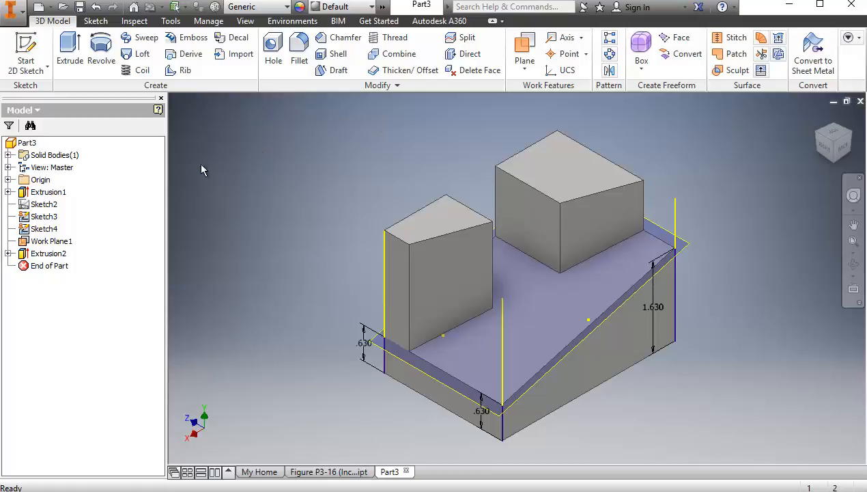
Hide the two construction sketches Sketch3 and Sketch4 and the inclined work plane
right_click(50, 223)
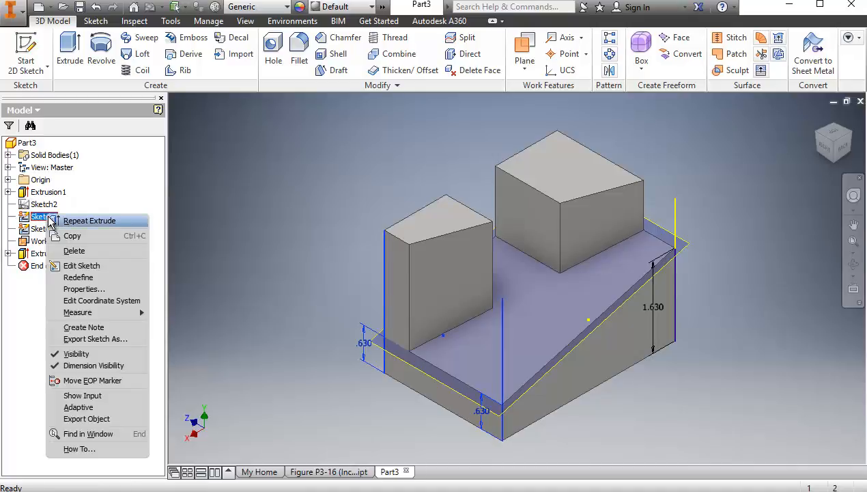
click(76, 354)
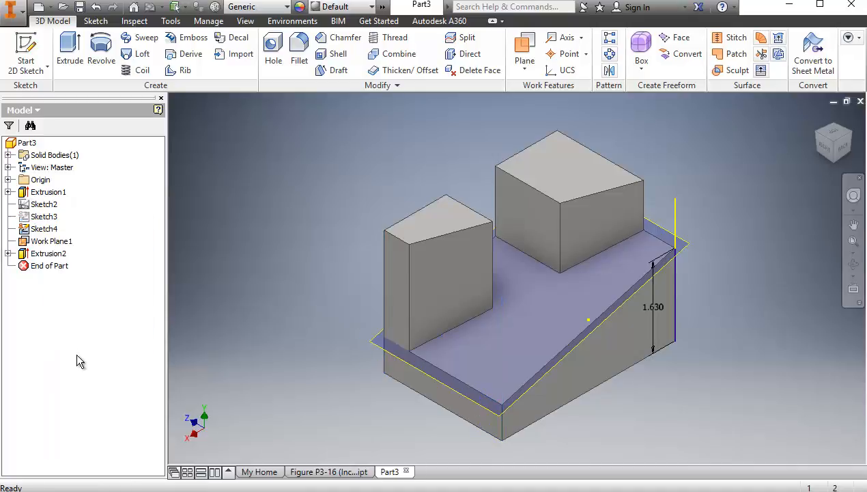
right_click(51, 231)
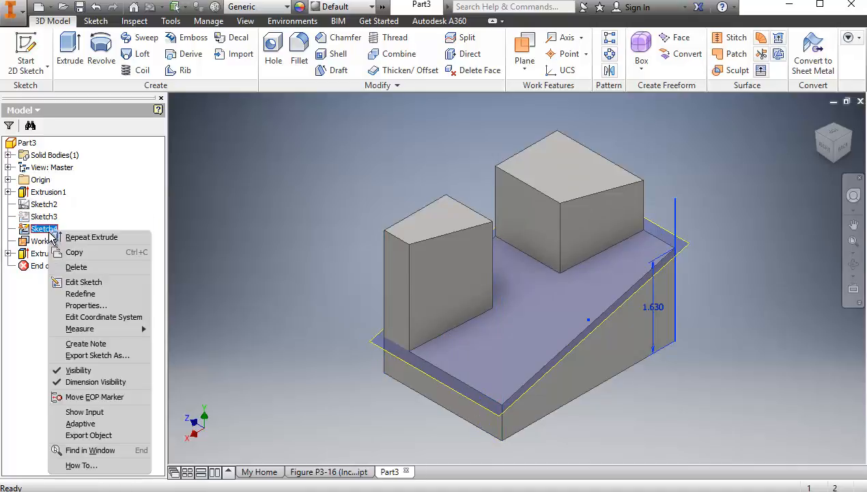
click(86, 370)
right_click(57, 243)
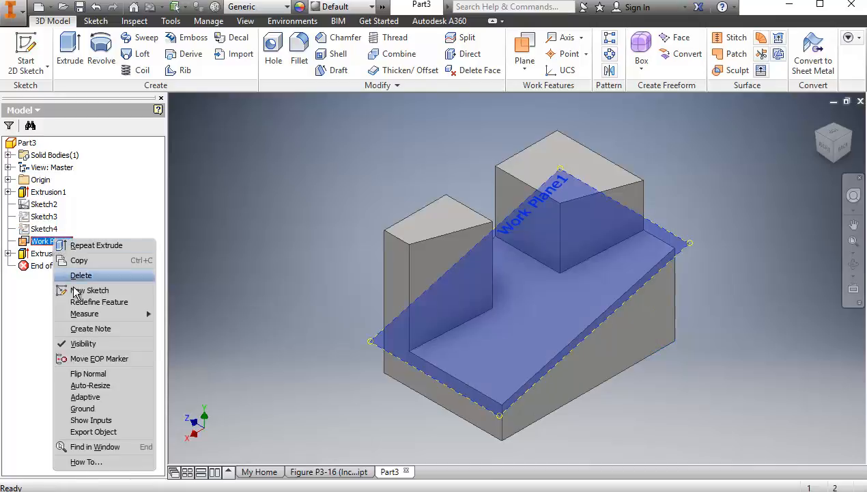
click(91, 350)
right_click(45, 204)
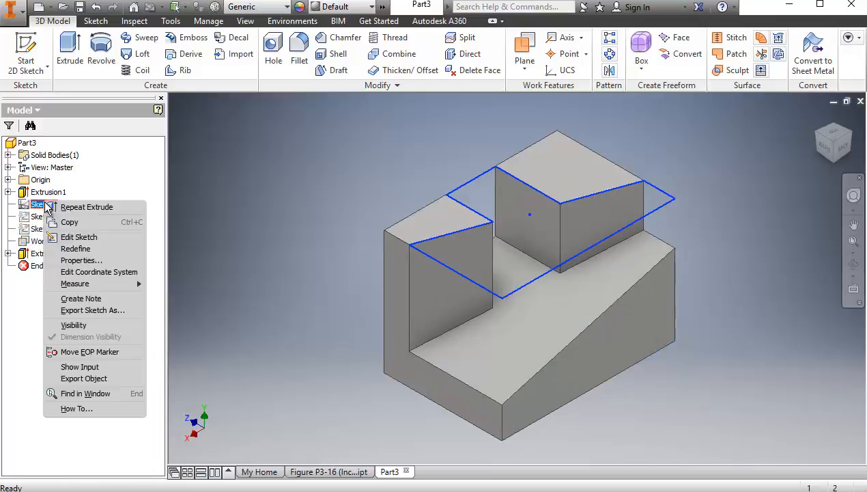
click(21, 317)
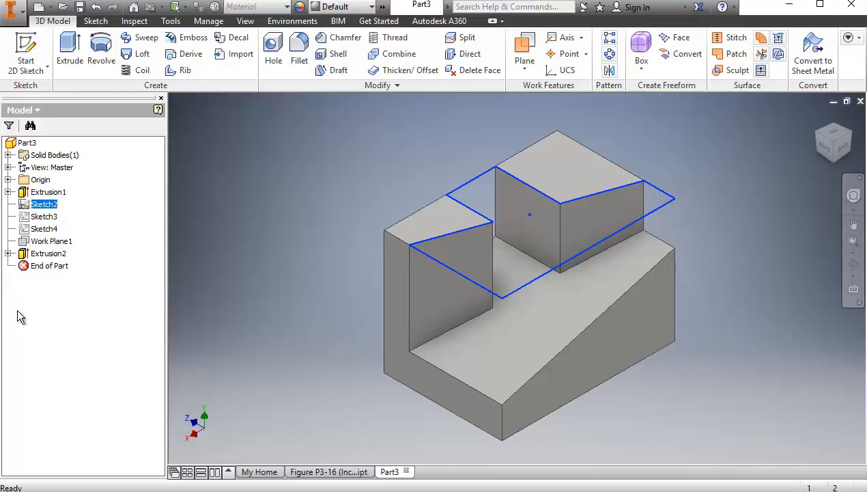
click(347, 182)
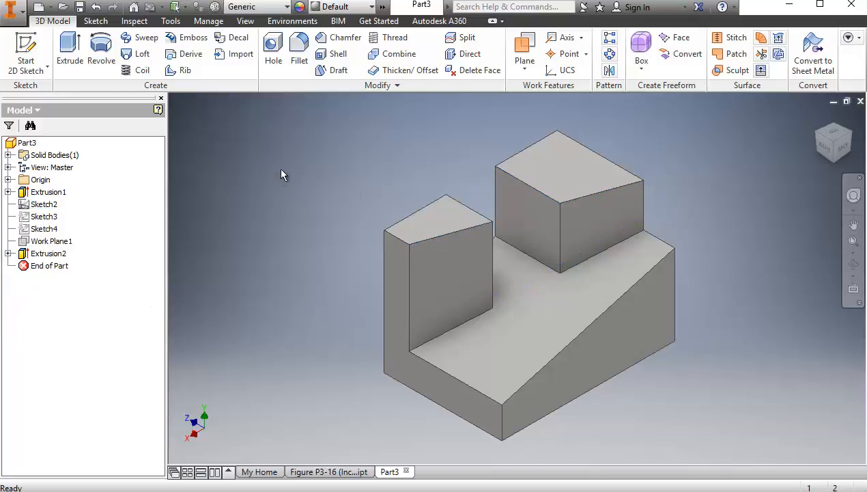